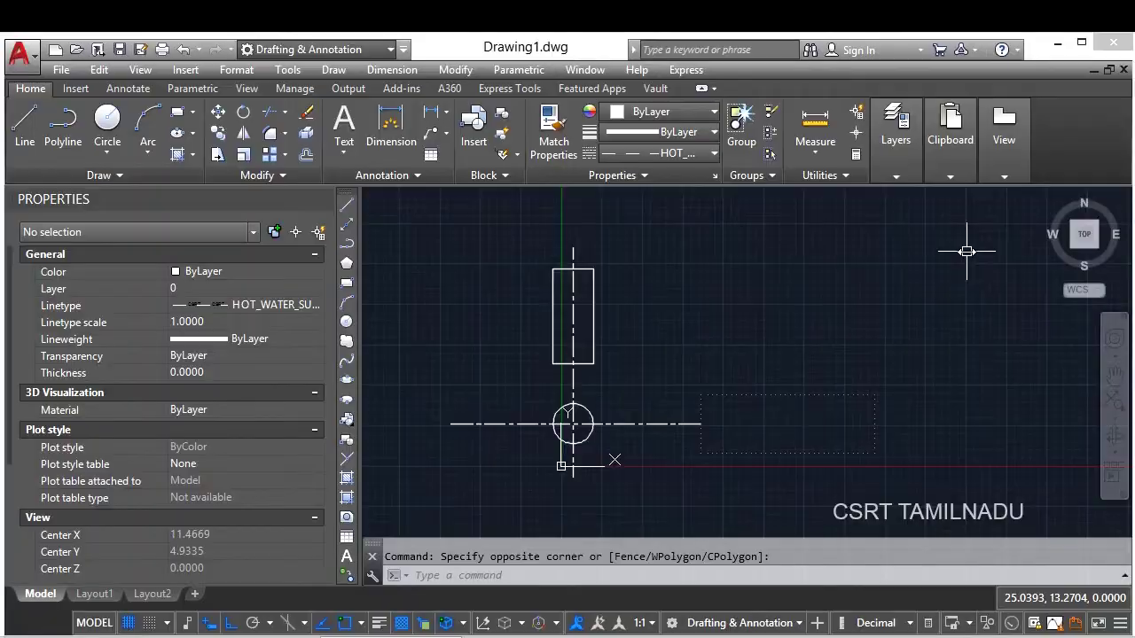
Open the Linetype Manager from the Format menu and close it again without changes.
click(966, 252)
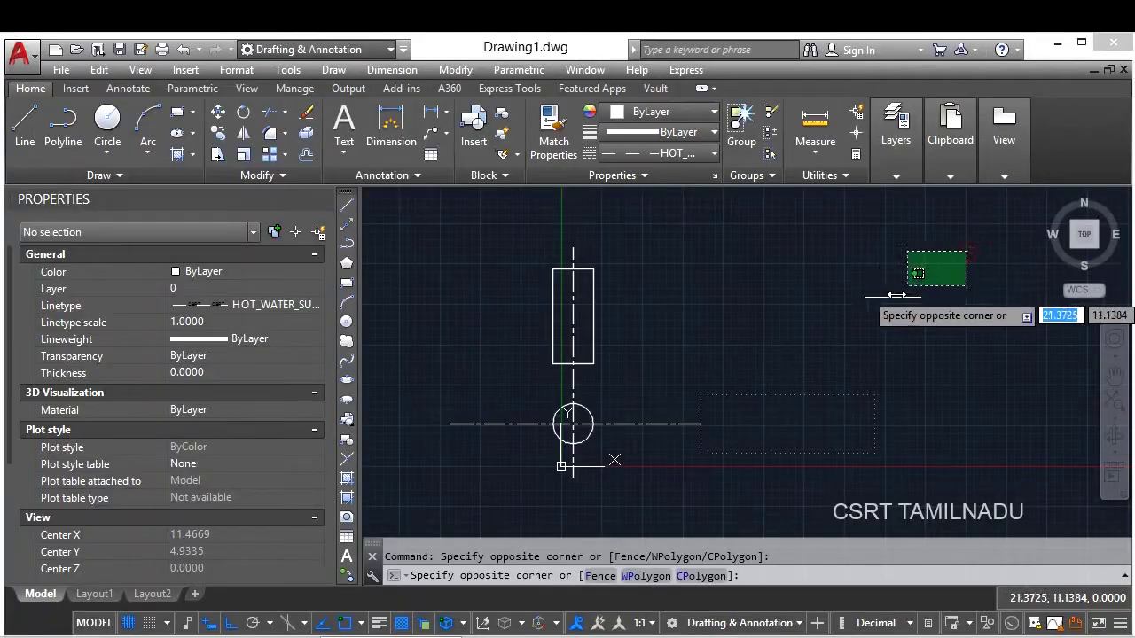
click(858, 338)
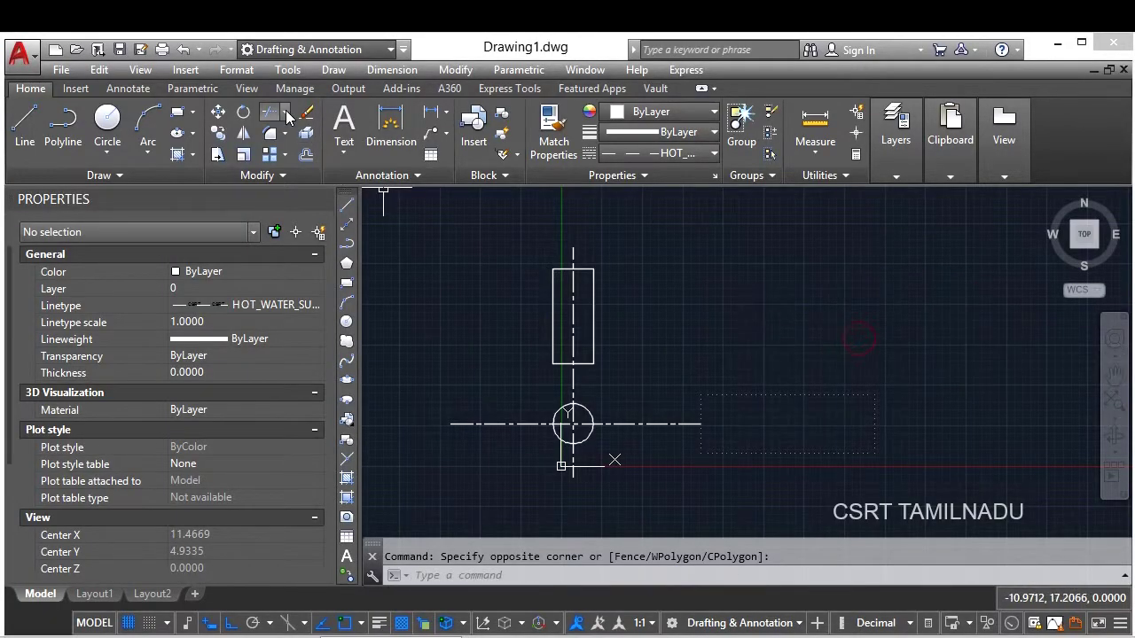
click(237, 69)
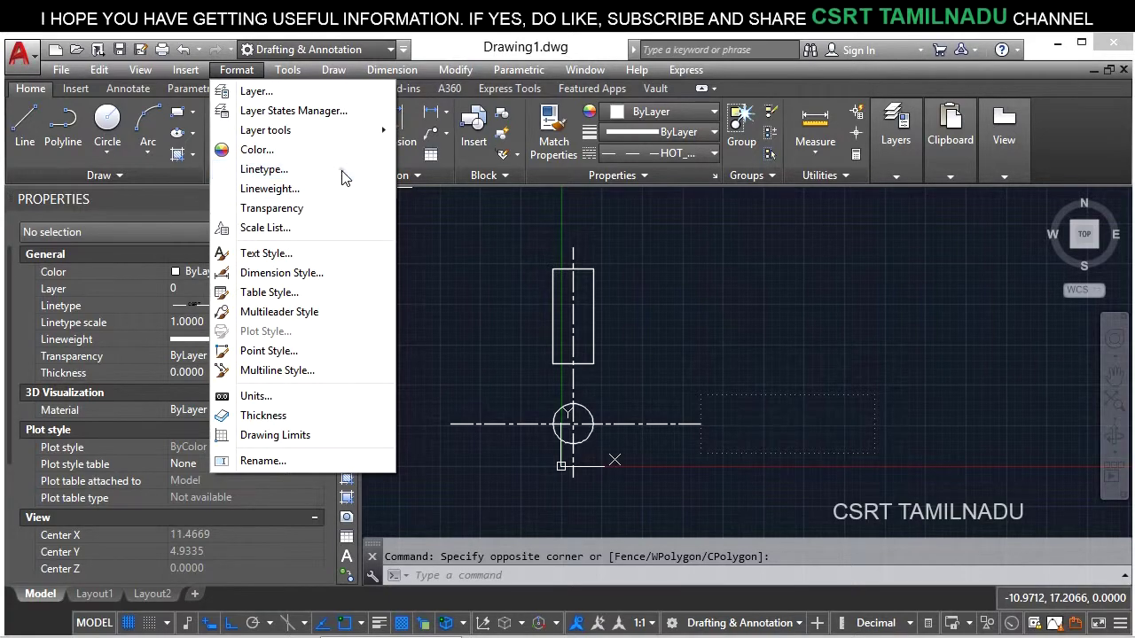
click(264, 168)
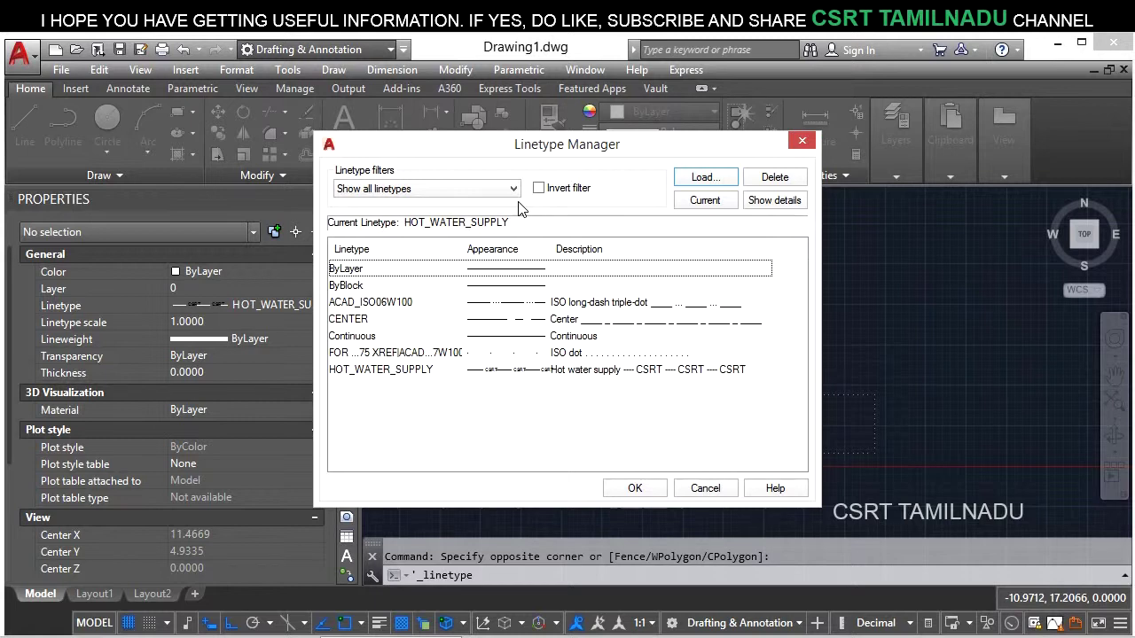
click(799, 143)
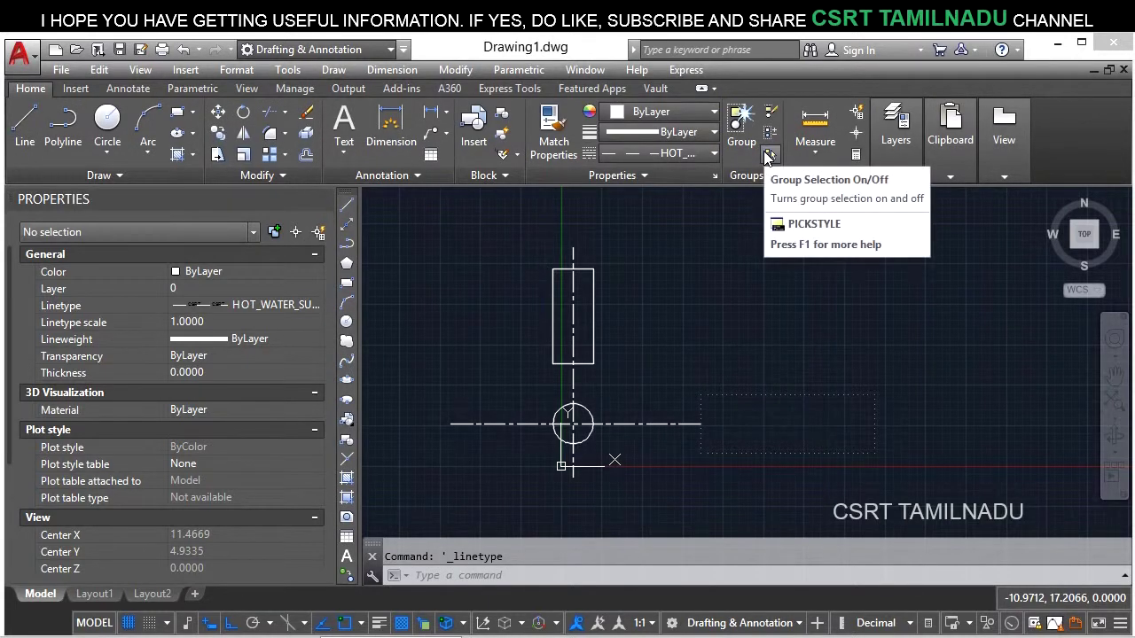
text(LT)
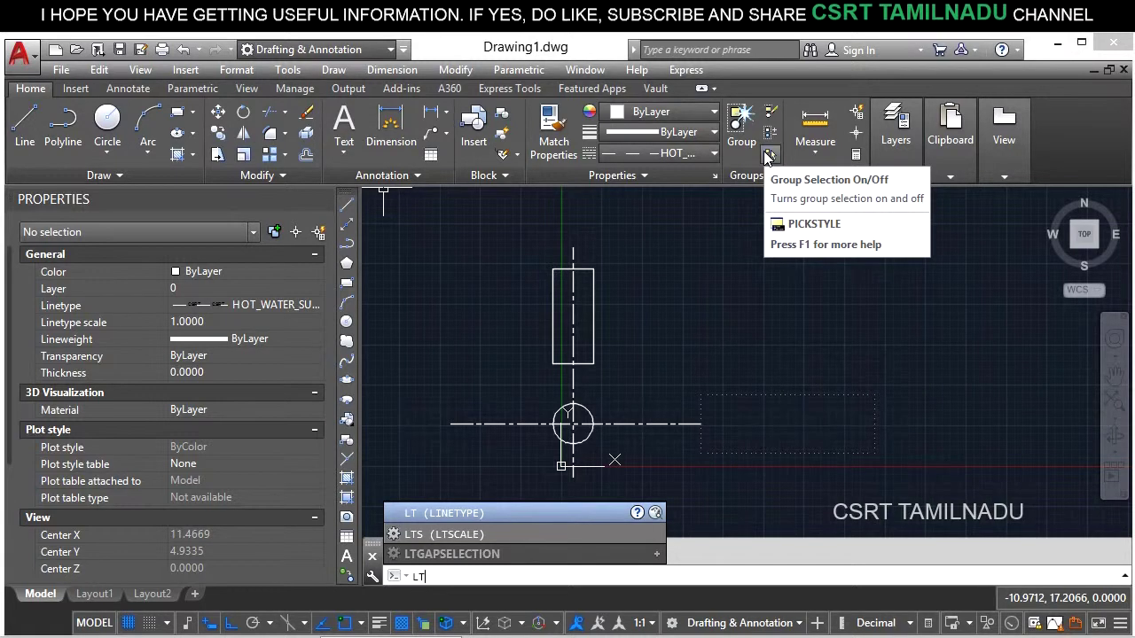
key(Return)
key(Escape)
Reopen the Linetype Manager from the Format menu and the linetype list, closing it each time.
click(237, 69)
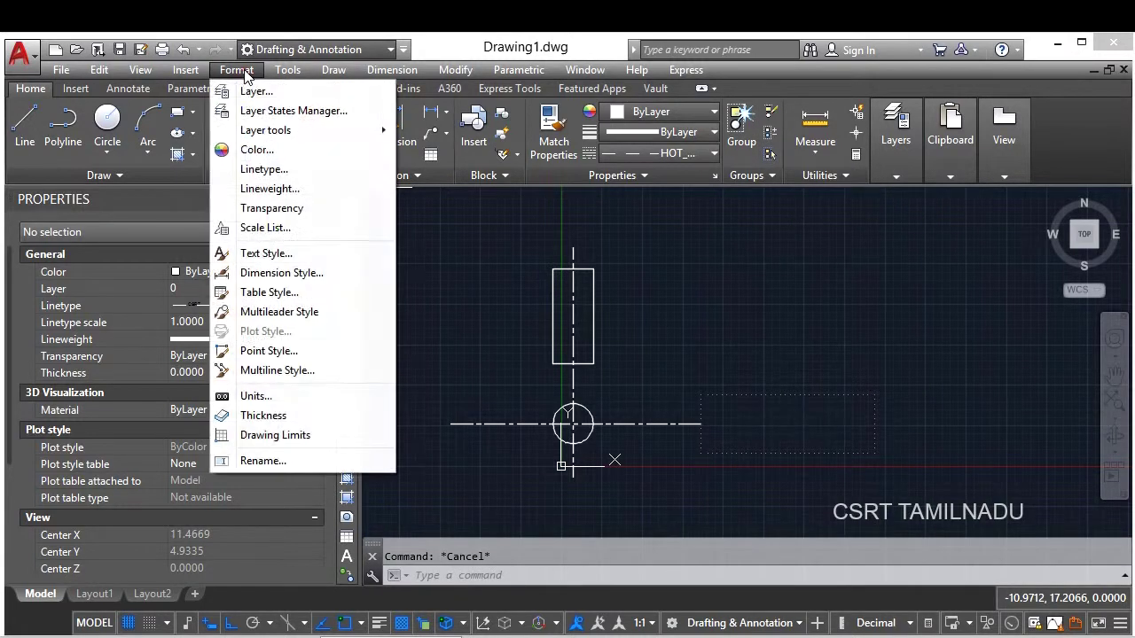
click(275, 169)
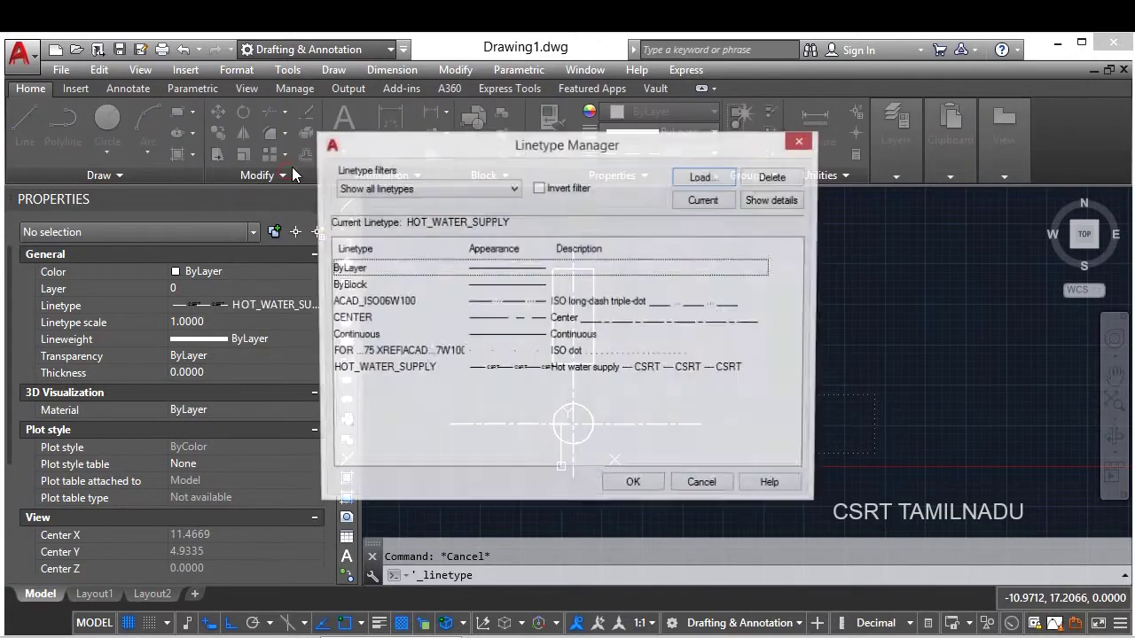
key(Escape)
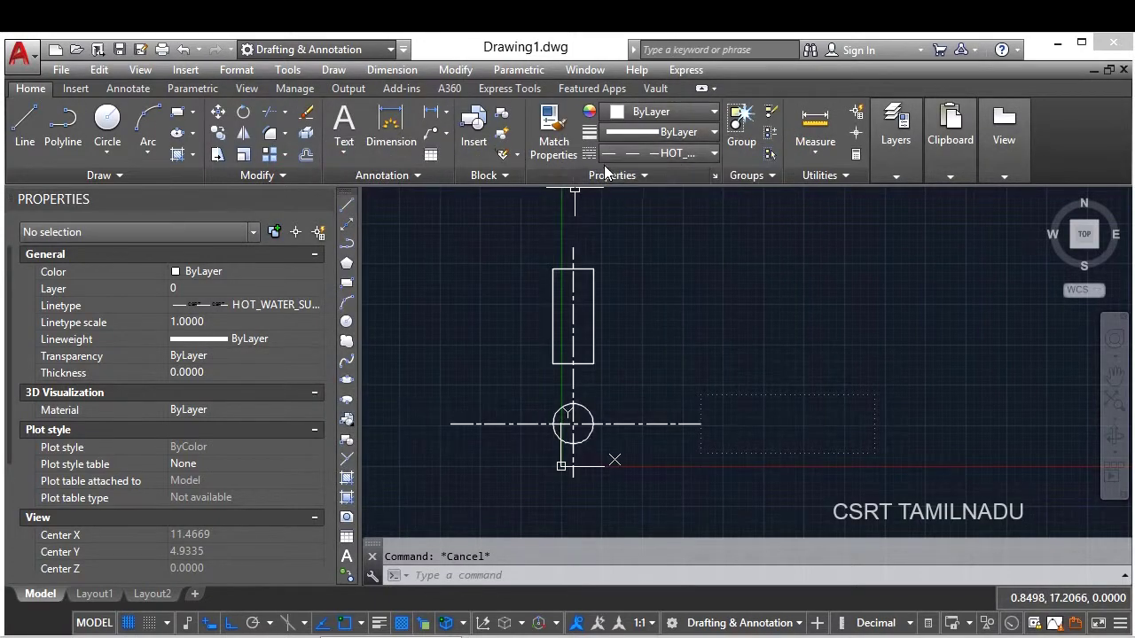
click(629, 153)
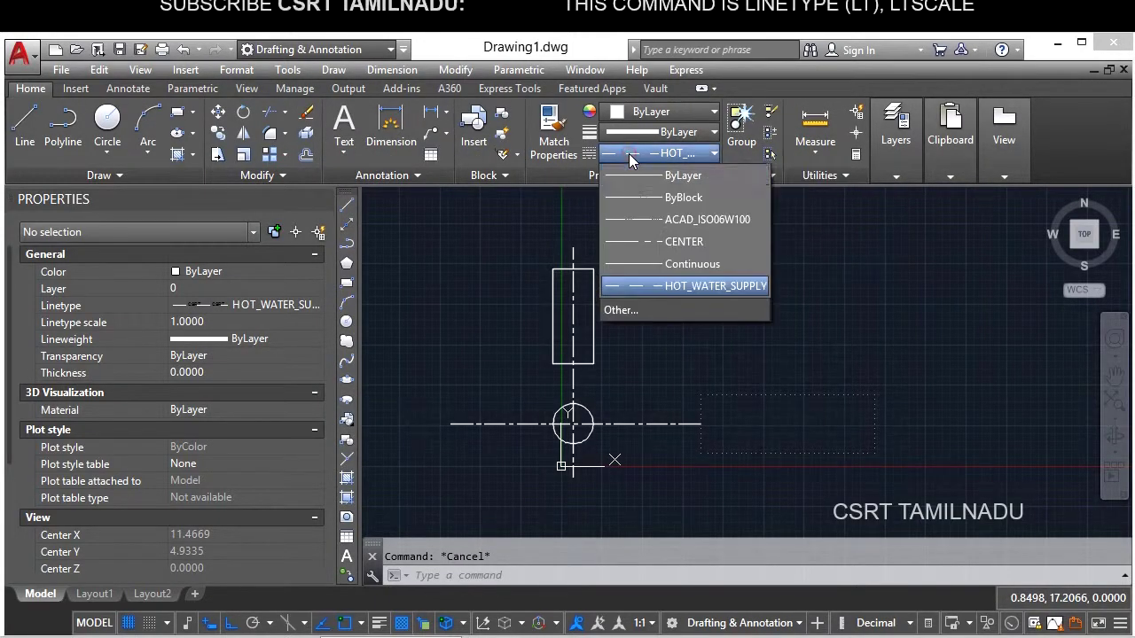
click(633, 308)
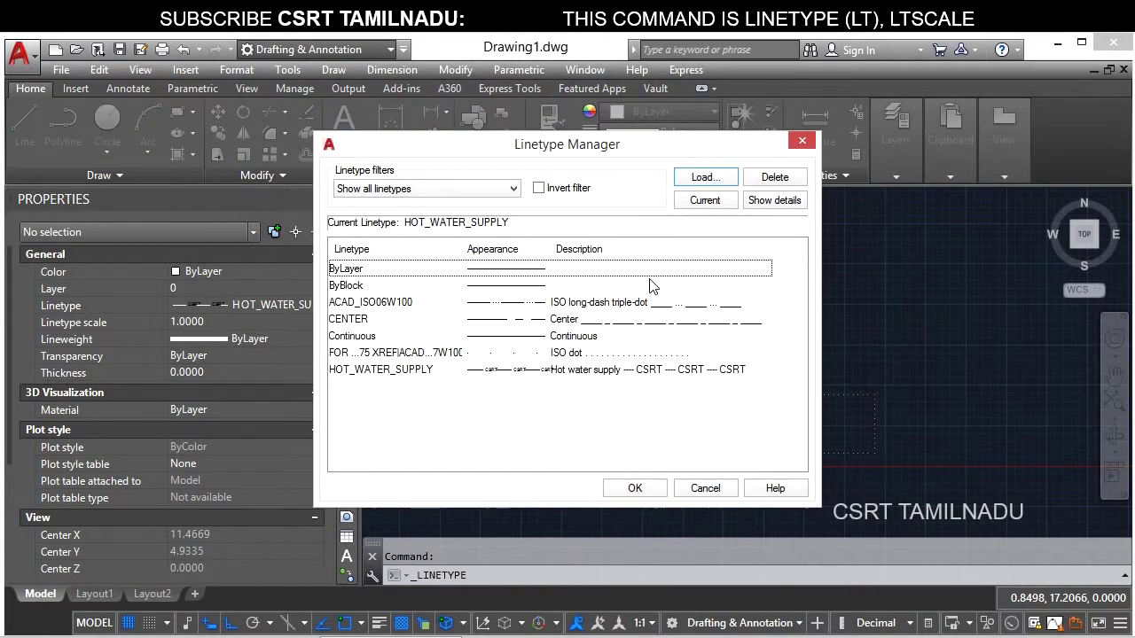
key(Escape)
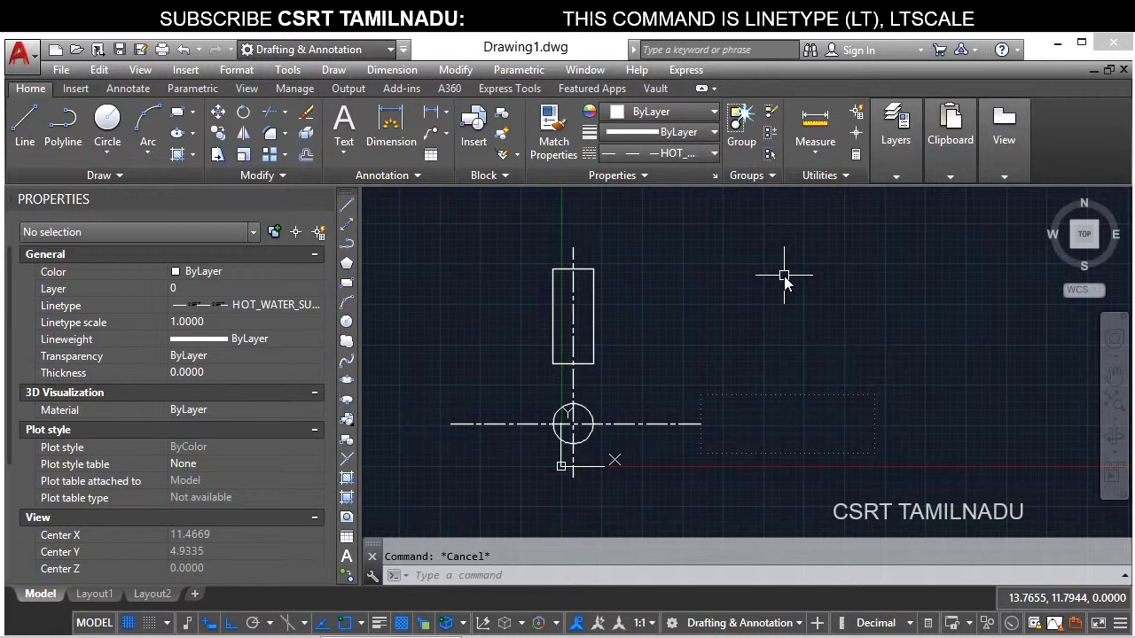
Select the rectangle and inspect its linetype choices, leaving its linetype unchanged.
click(602, 316)
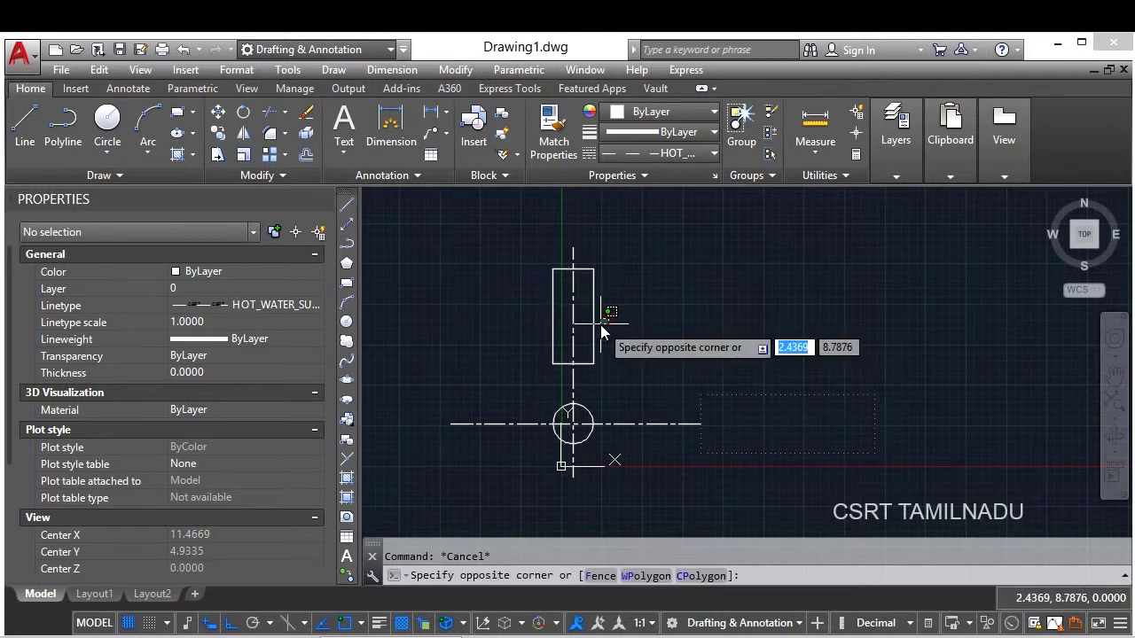
click(591, 329)
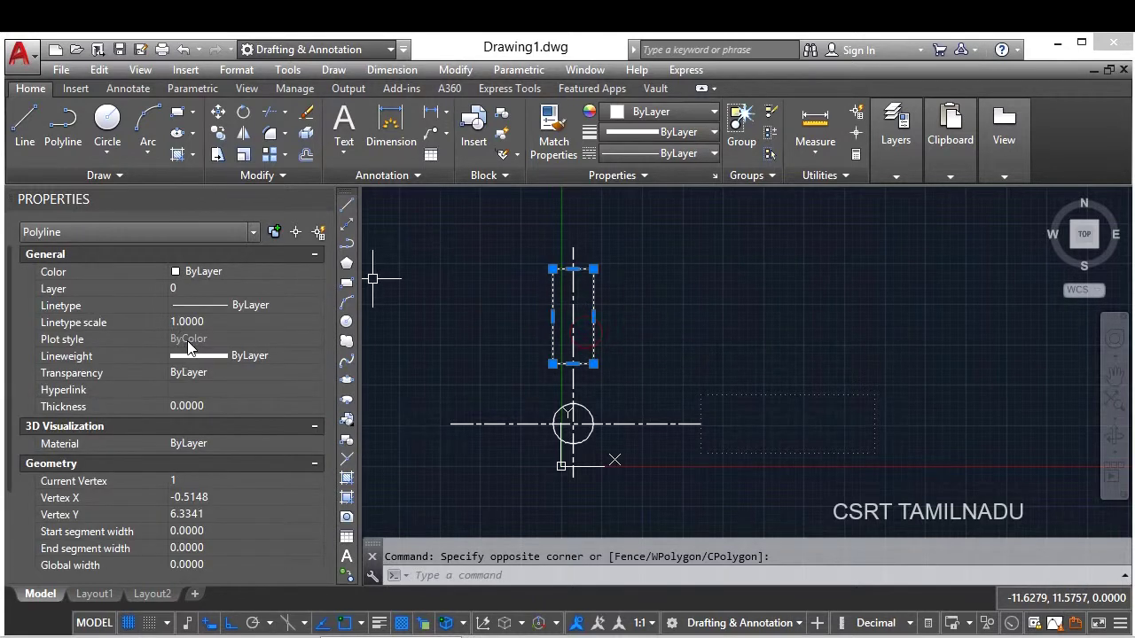
click(203, 307)
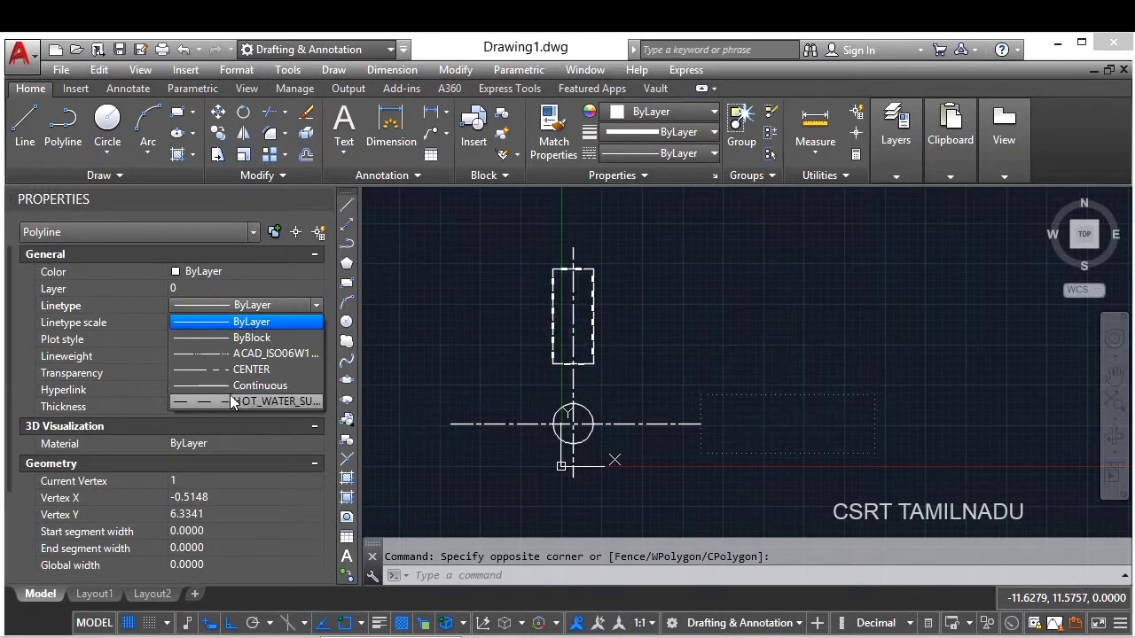
key(Escape)
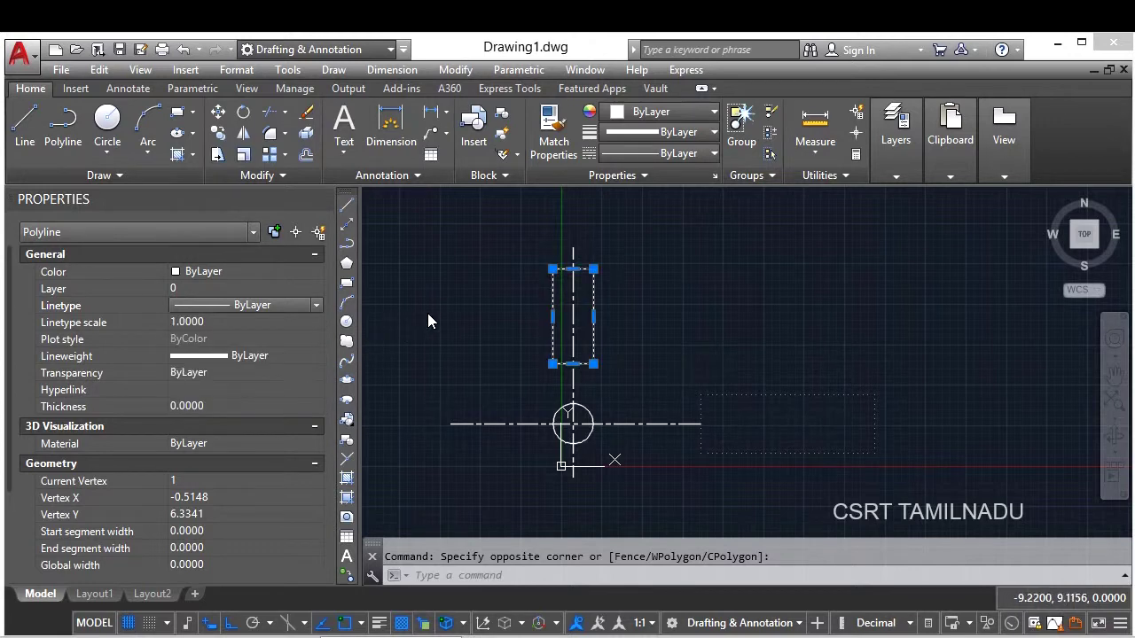
key(Escape)
click(603, 282)
click(581, 300)
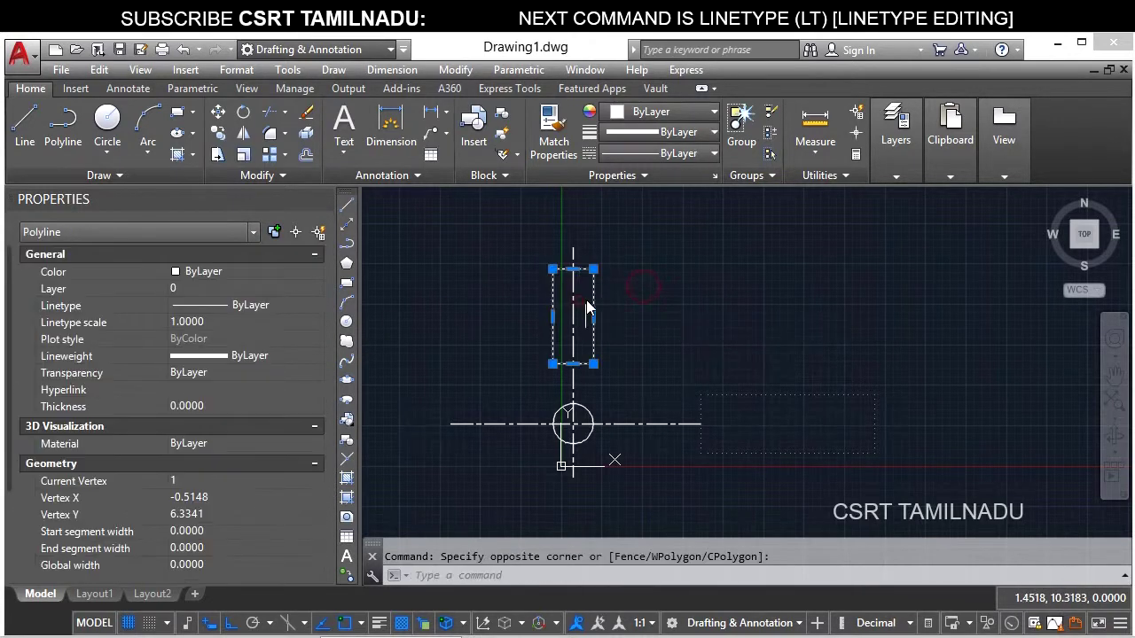
click(630, 152)
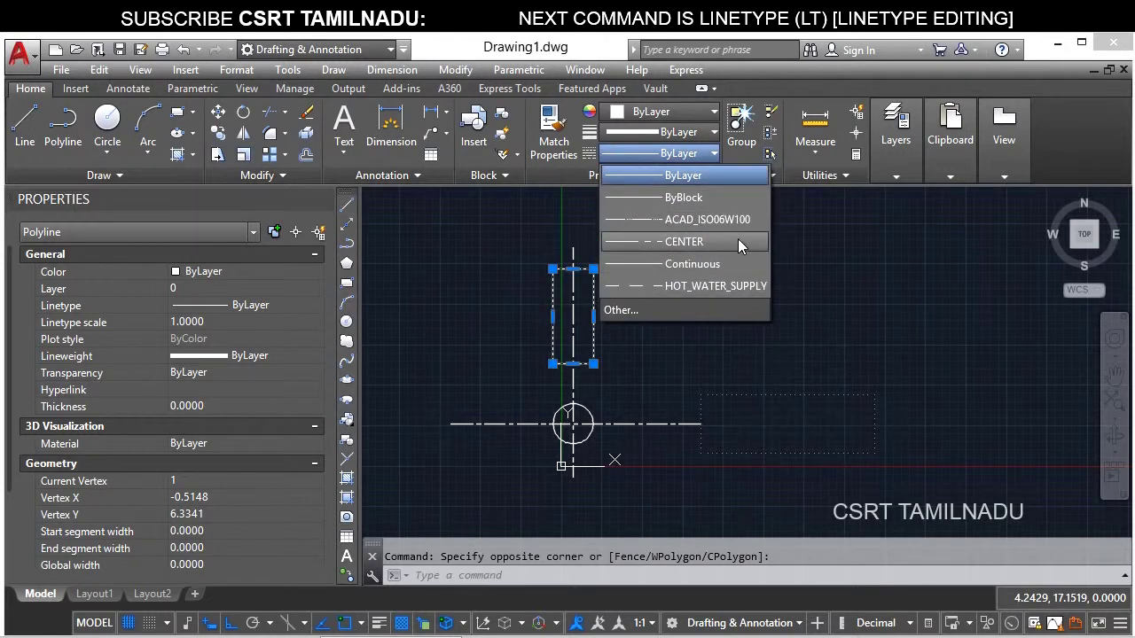
click(789, 237)
key(Escape)
Open the Linetype Manager with LT and filter it to show only used linetypes.
text(LT)
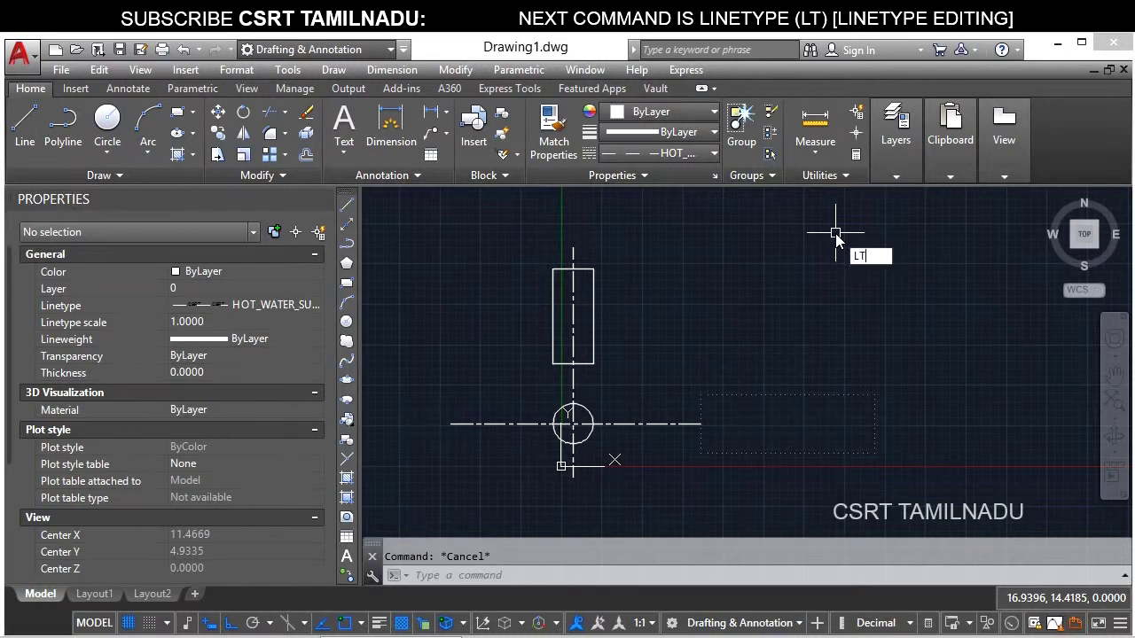
key(Return)
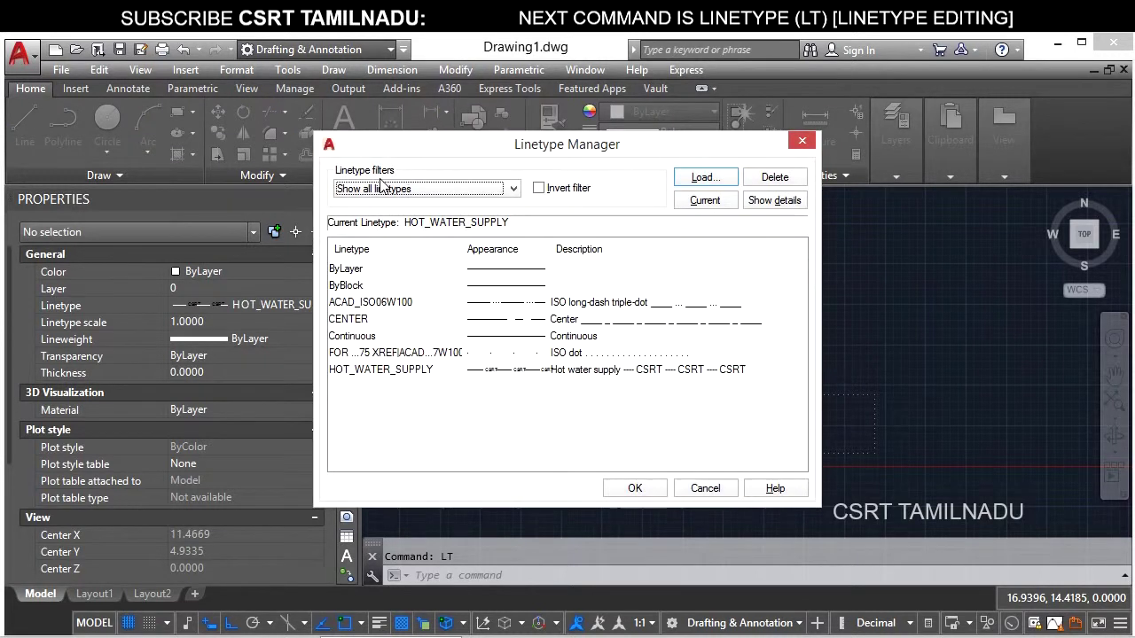
click(394, 189)
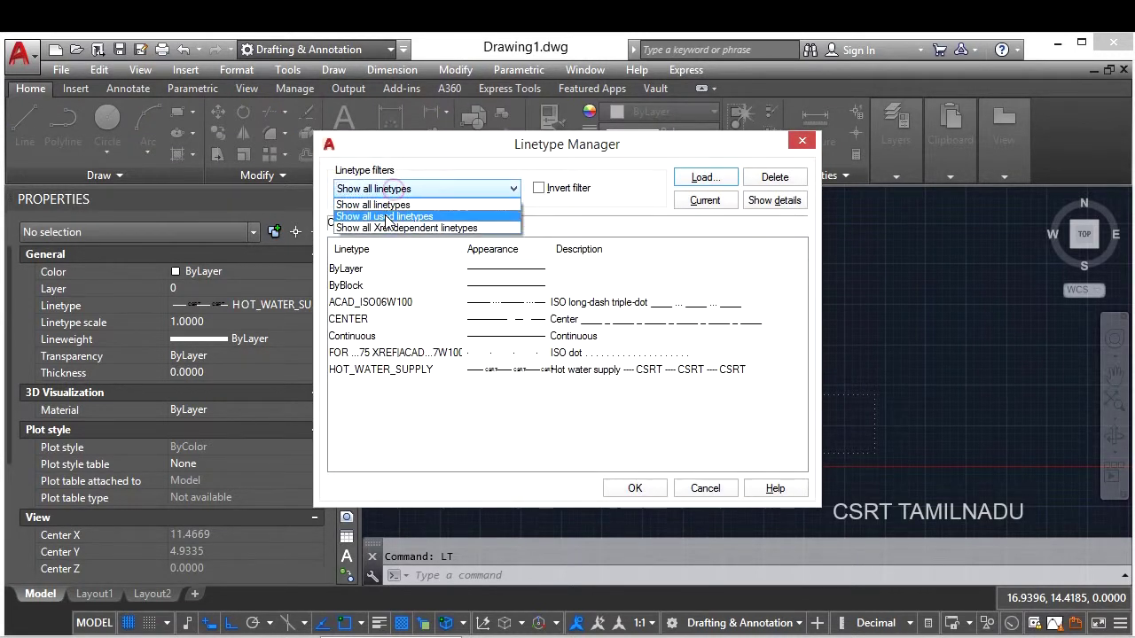
click(388, 217)
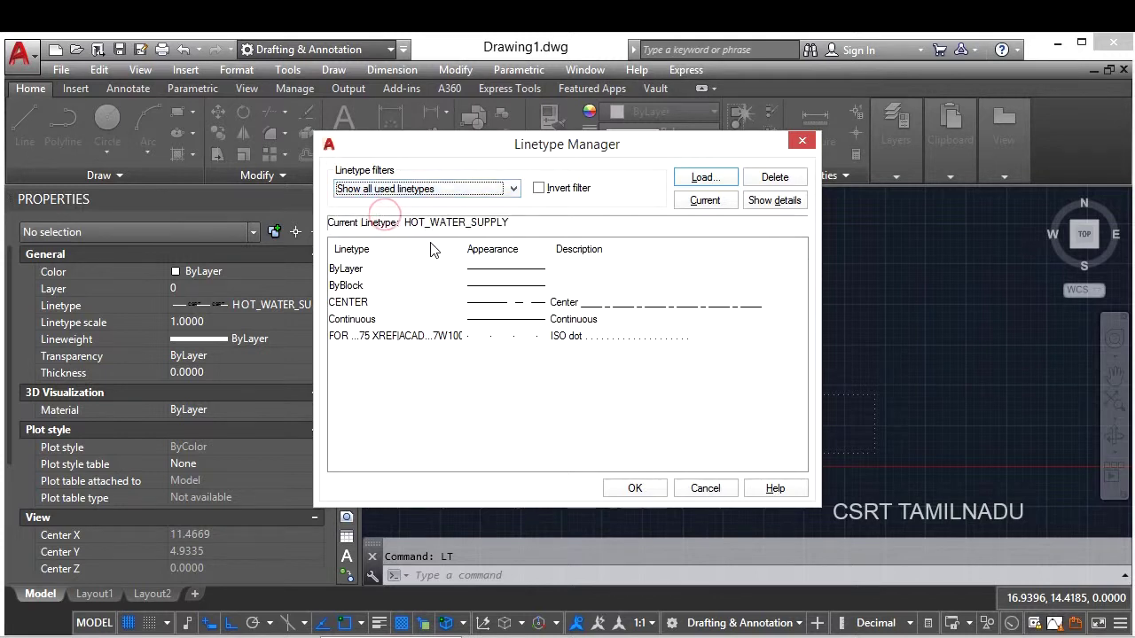
drag(594, 146, 1016, 88)
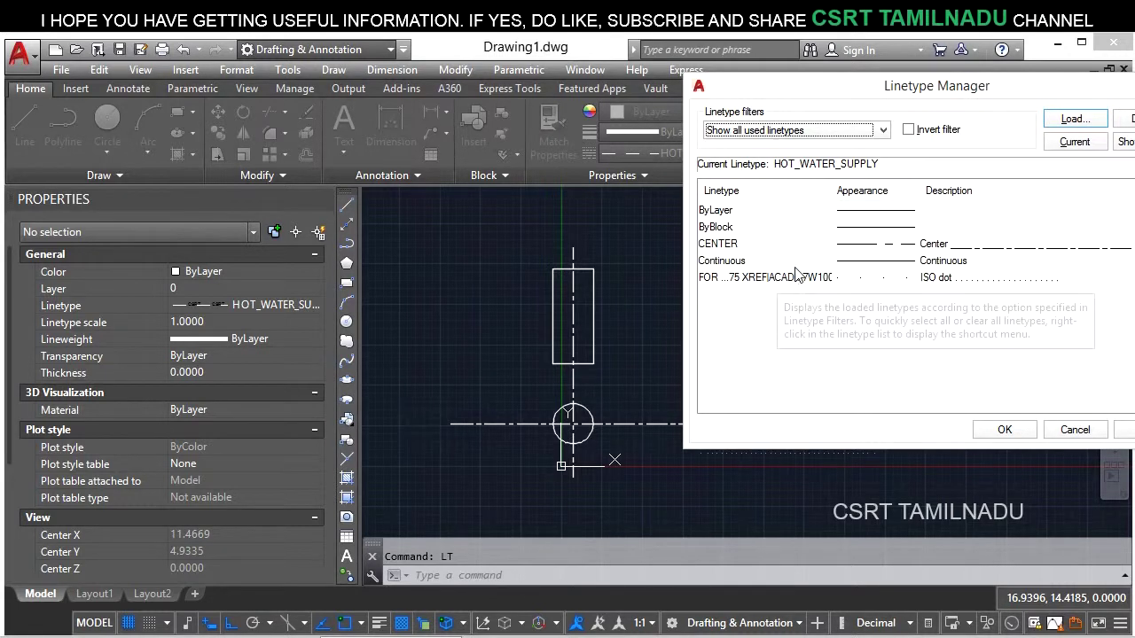
mouse_move(993, 95)
mouse_down()
mouse_move(594, 116)
mouse_move(388, 88)
mouse_up()
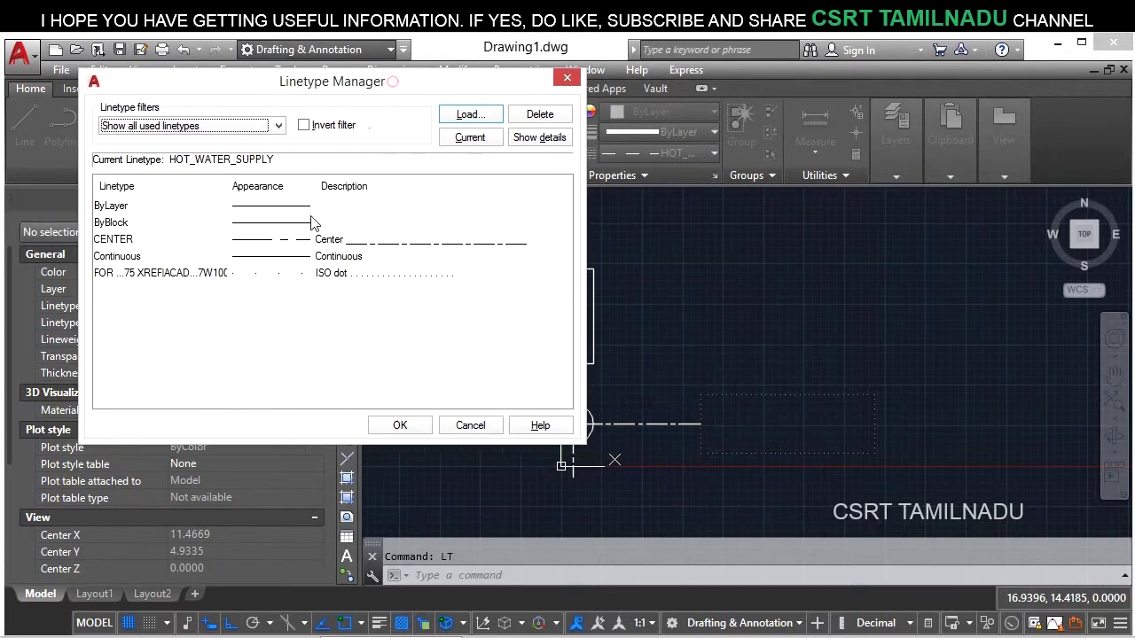
List only Xref-dependent linetypes, then set the filter back to Show all linetypes.
click(261, 125)
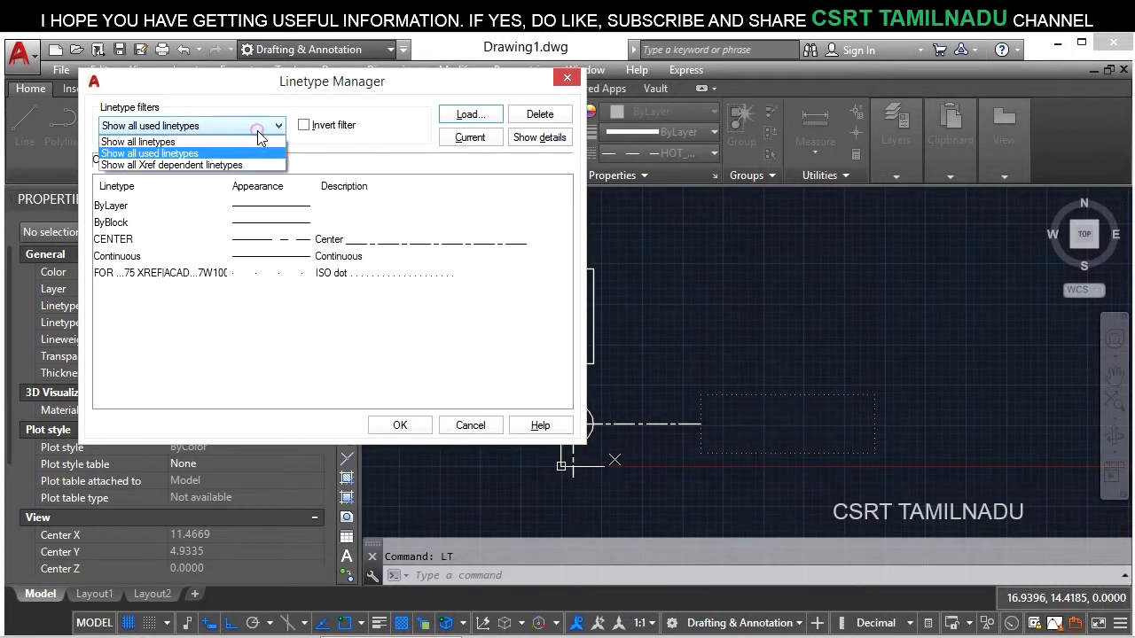
click(213, 166)
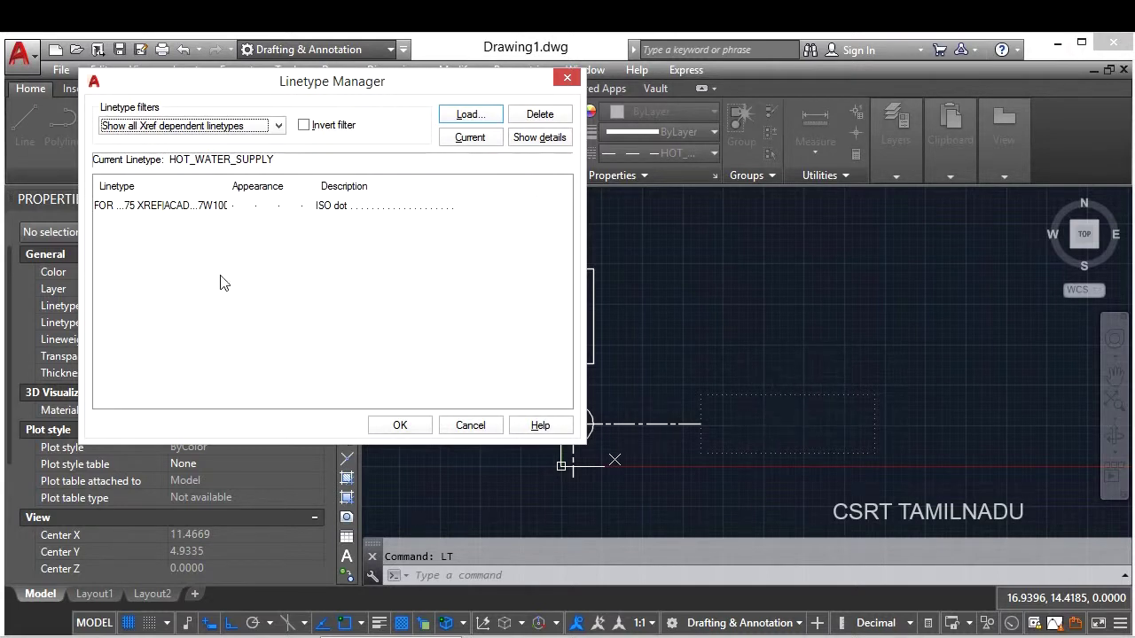
click(226, 125)
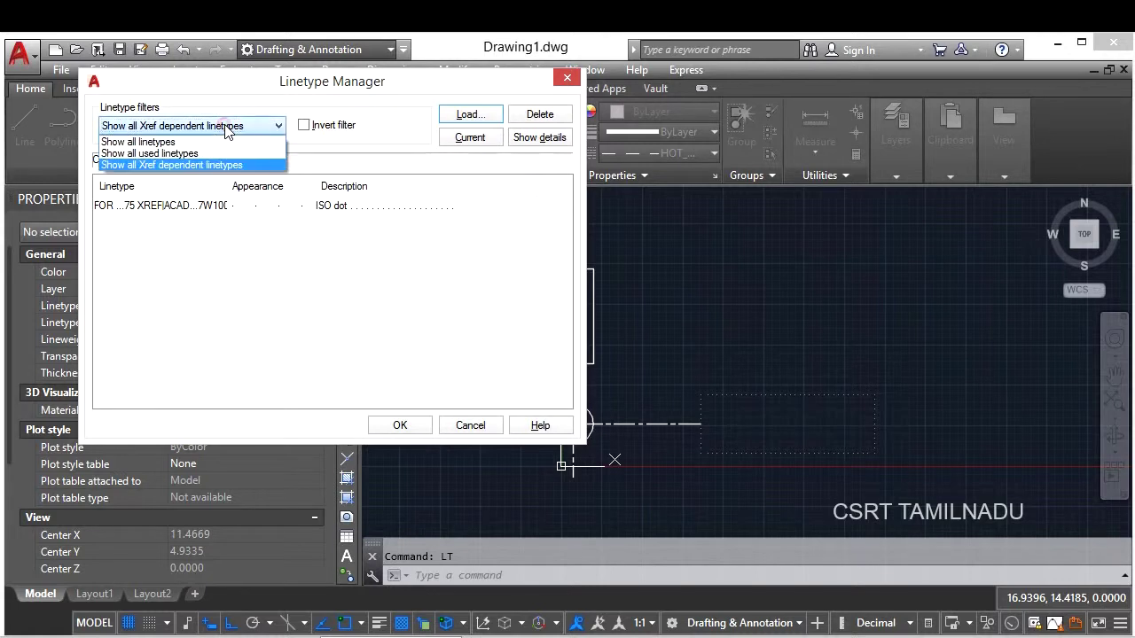
click(202, 138)
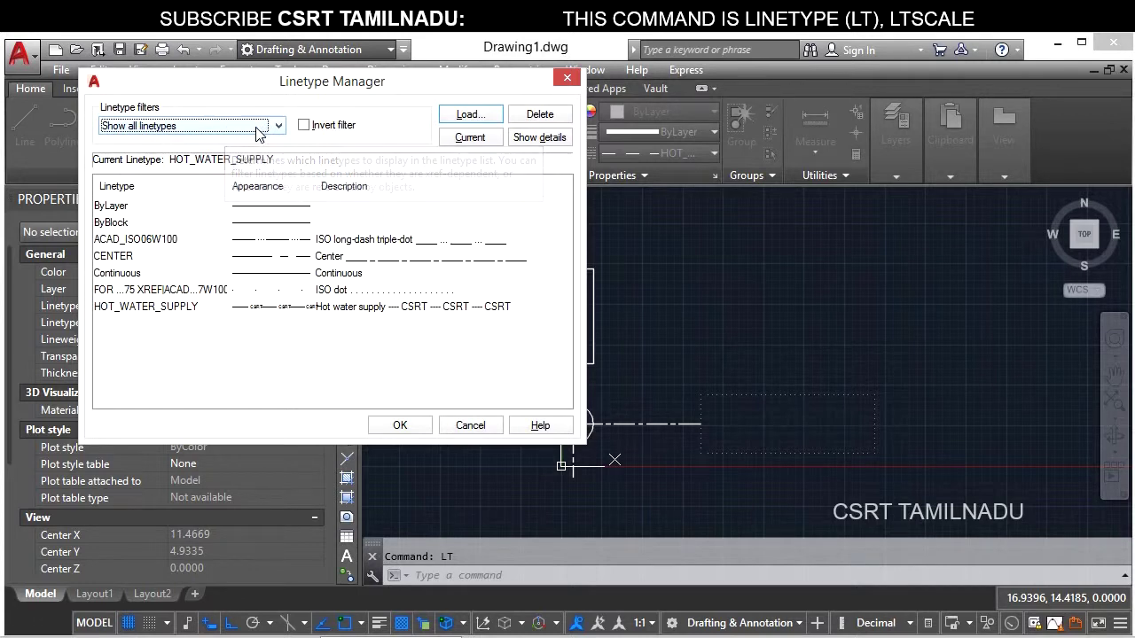
click(254, 125)
click(218, 166)
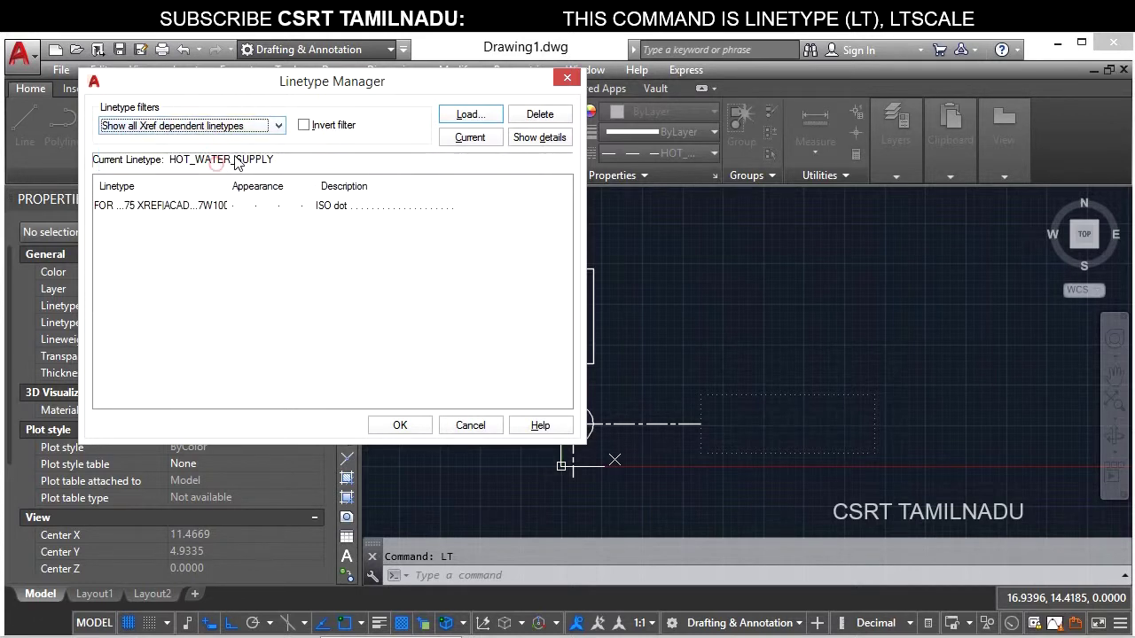
click(305, 126)
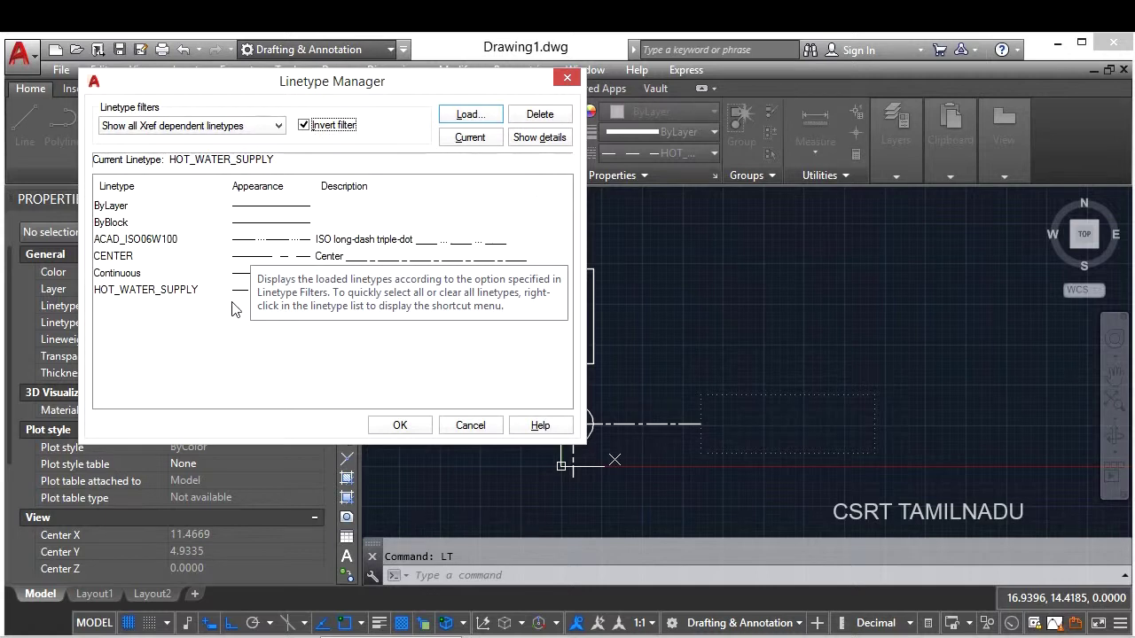
click(237, 125)
click(213, 139)
click(304, 125)
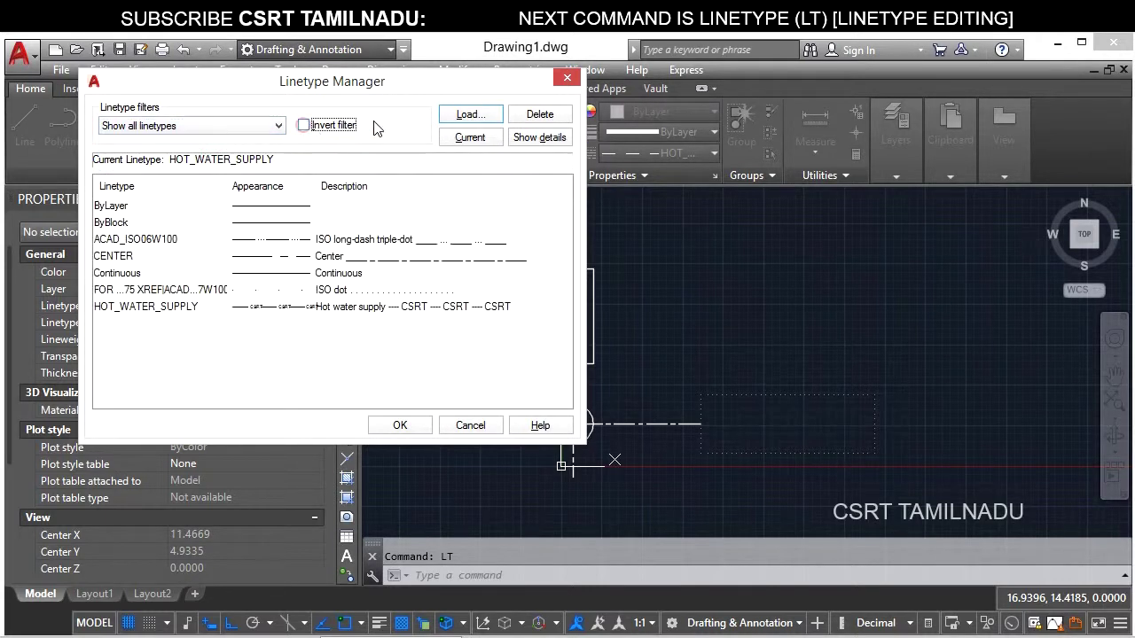
click(457, 120)
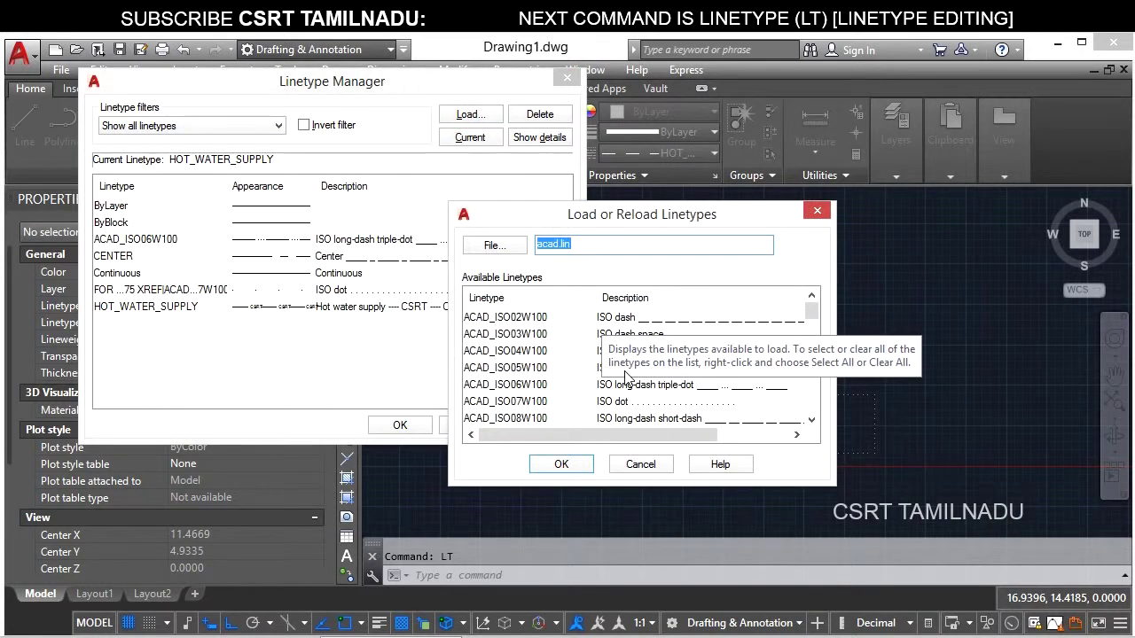
Load the ZIGZAG linetype from the acad.lin list.
click(594, 403)
scroll(594, 400, down, 3)
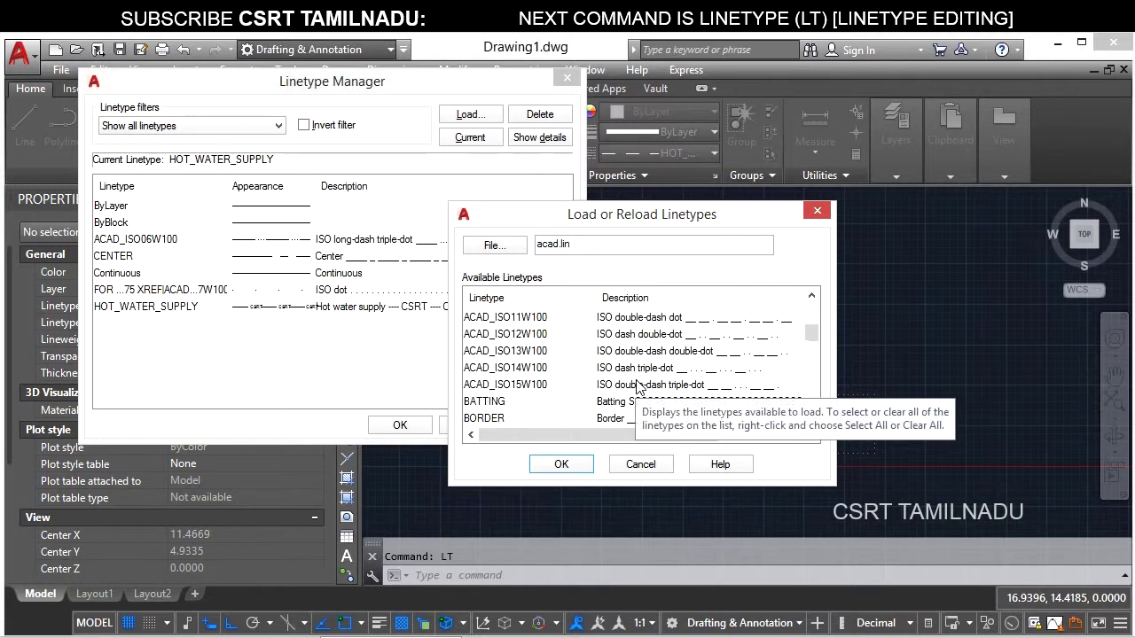
scroll(629, 390, down, 3)
scroll(644, 383, down, 3)
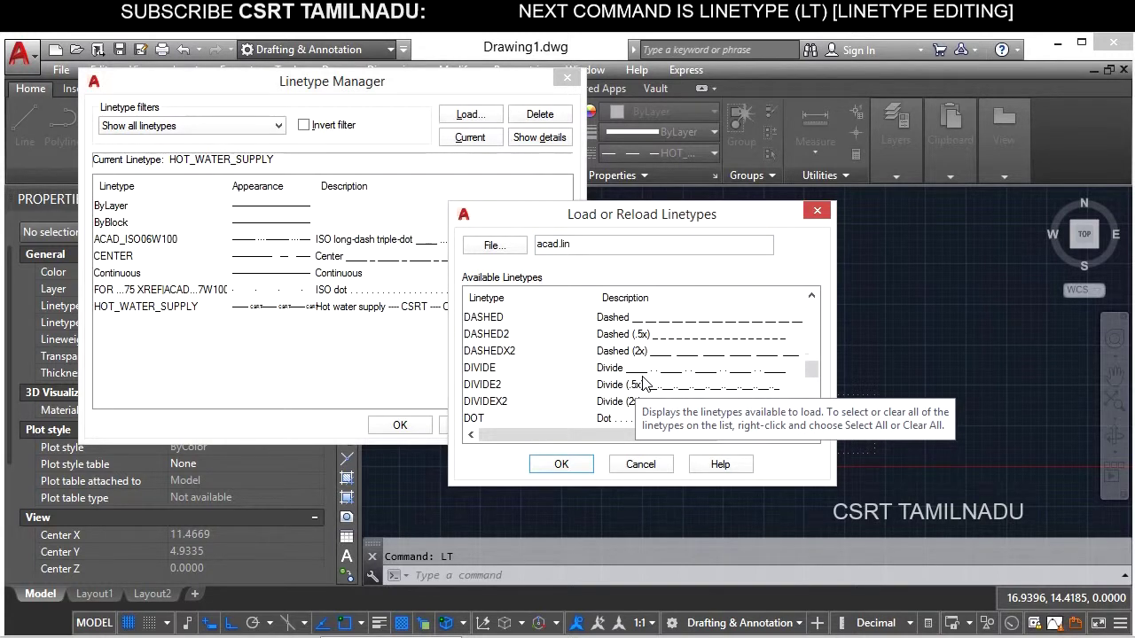
scroll(645, 382, down, 4)
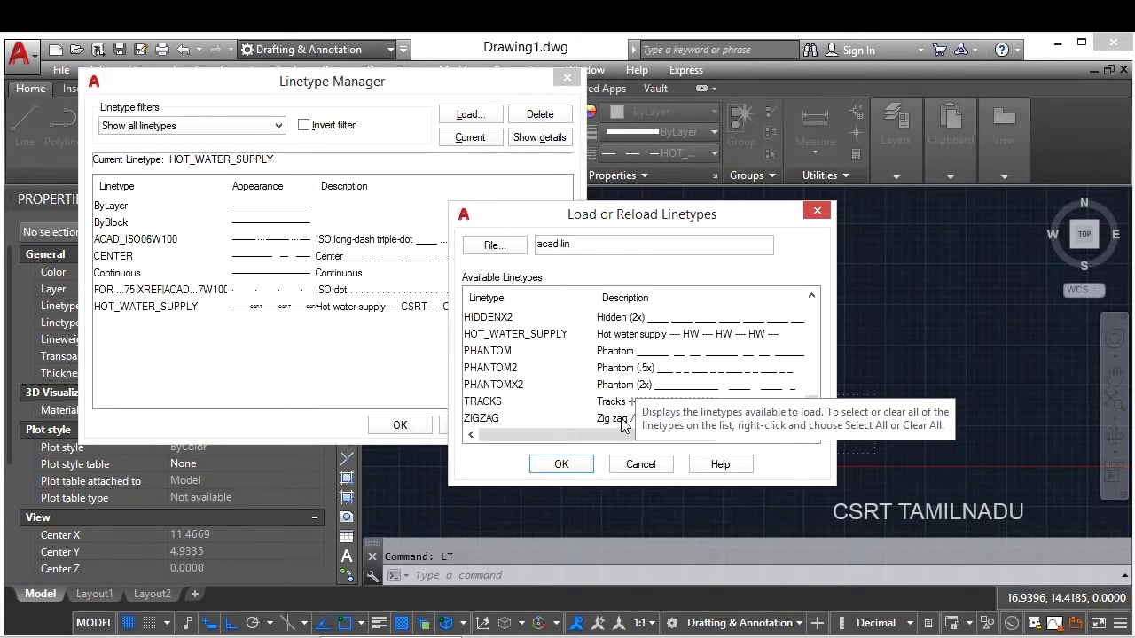
double_click(623, 422)
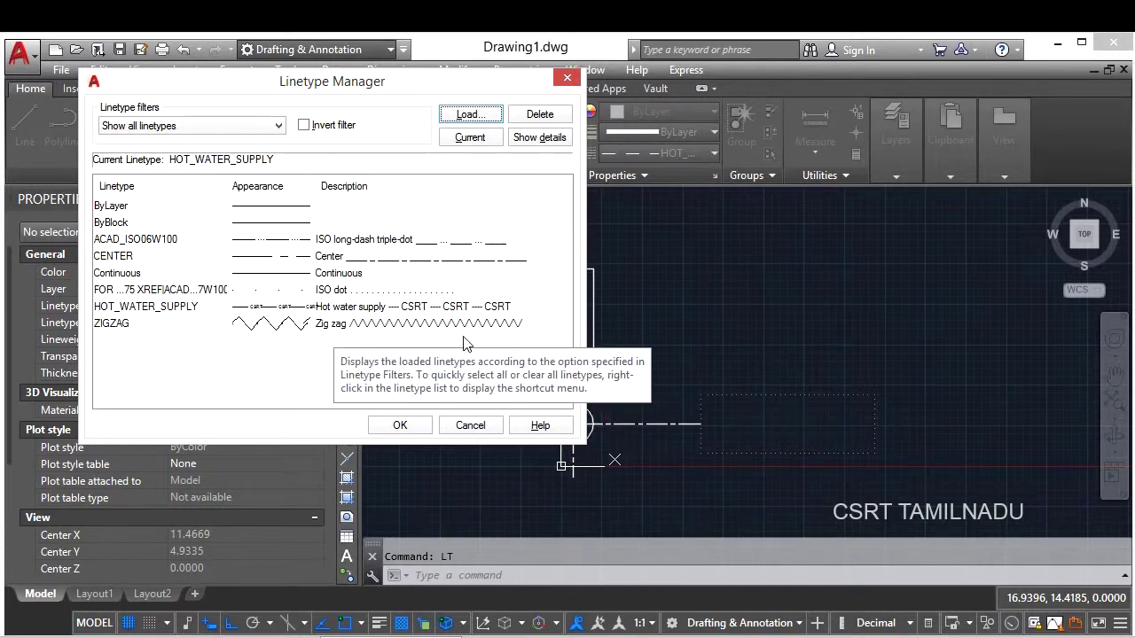
Set the tall rectangle's linetype to ZIGZAG in the Properties palette.
click(470, 426)
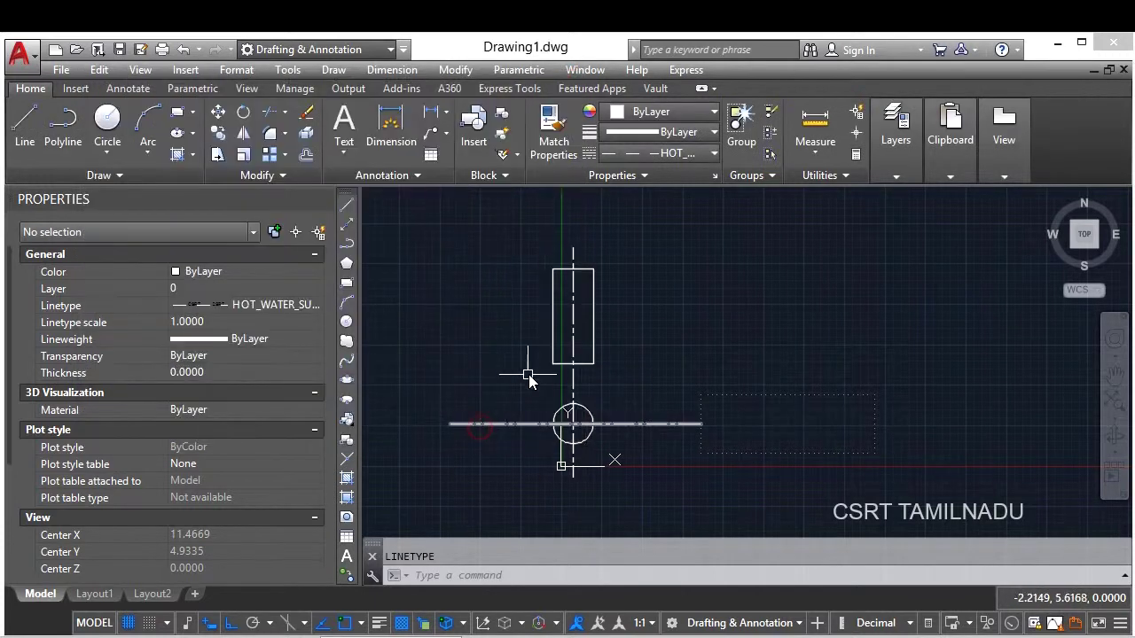
click(594, 326)
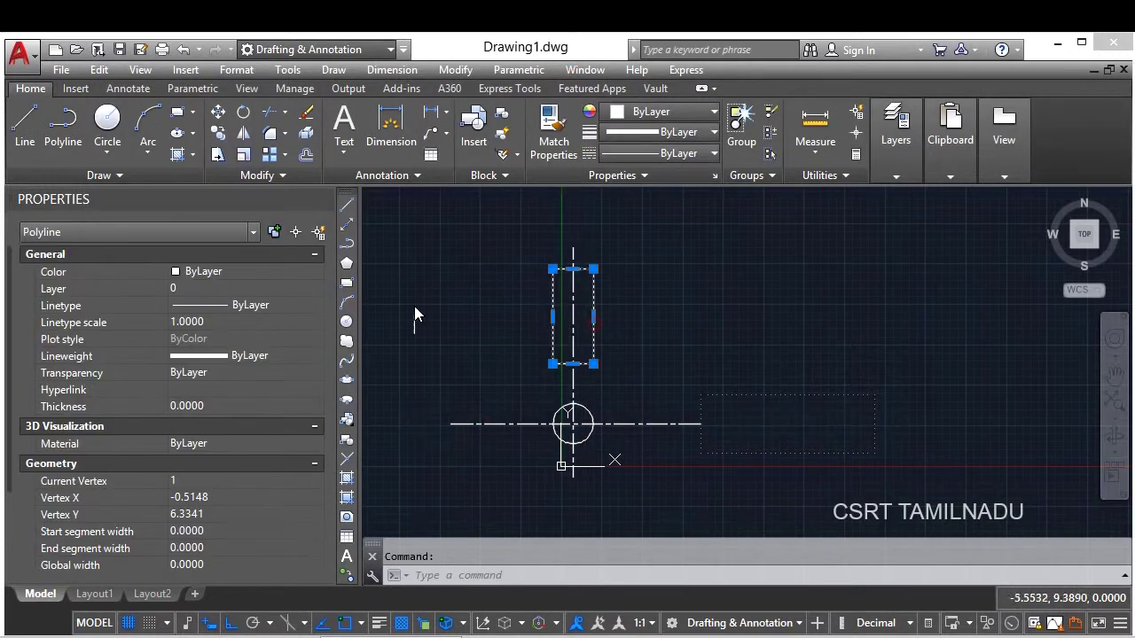
click(220, 308)
click(220, 308)
click(221, 418)
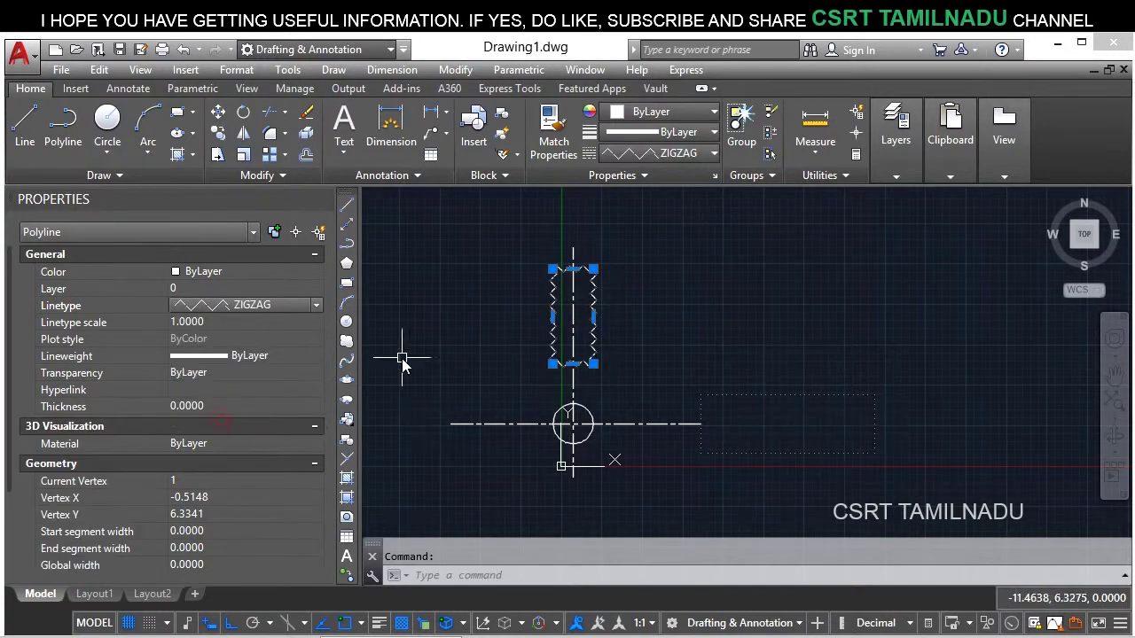
key(Escape)
Make ZIGZAG the current linetype in the Linetype Manager.
text(LT)
key(Return)
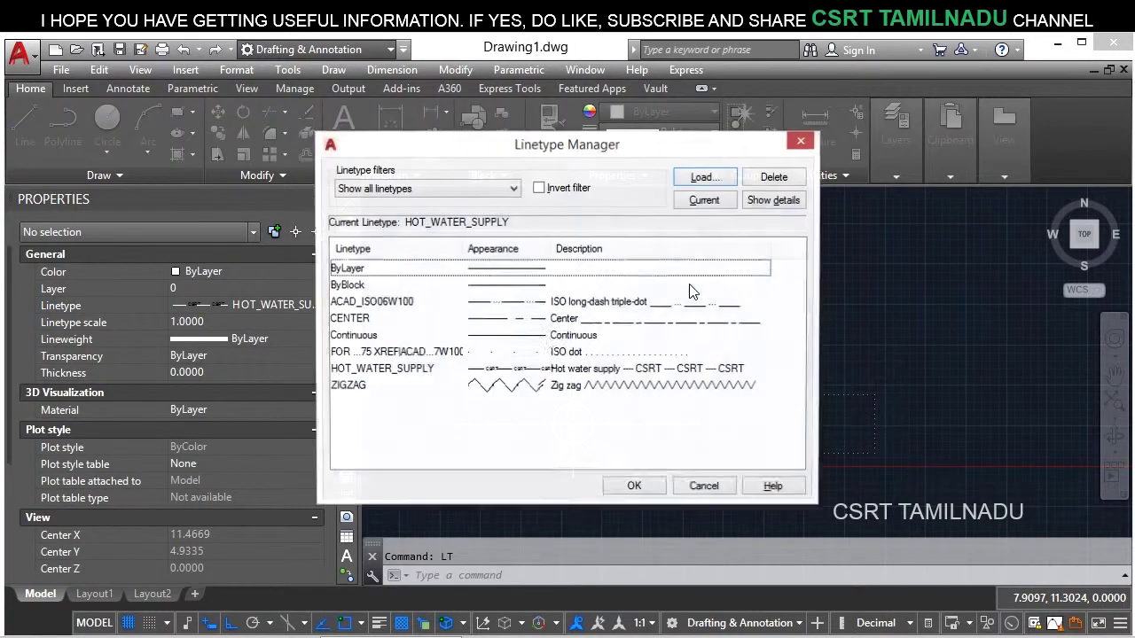
click(523, 387)
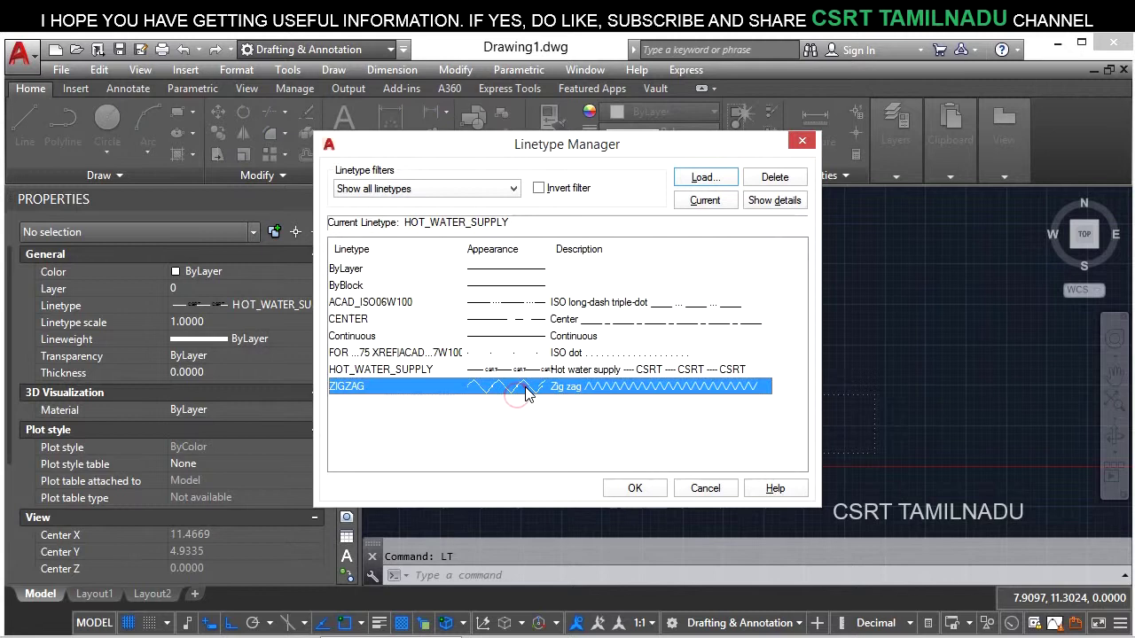
click(697, 202)
key(Escape)
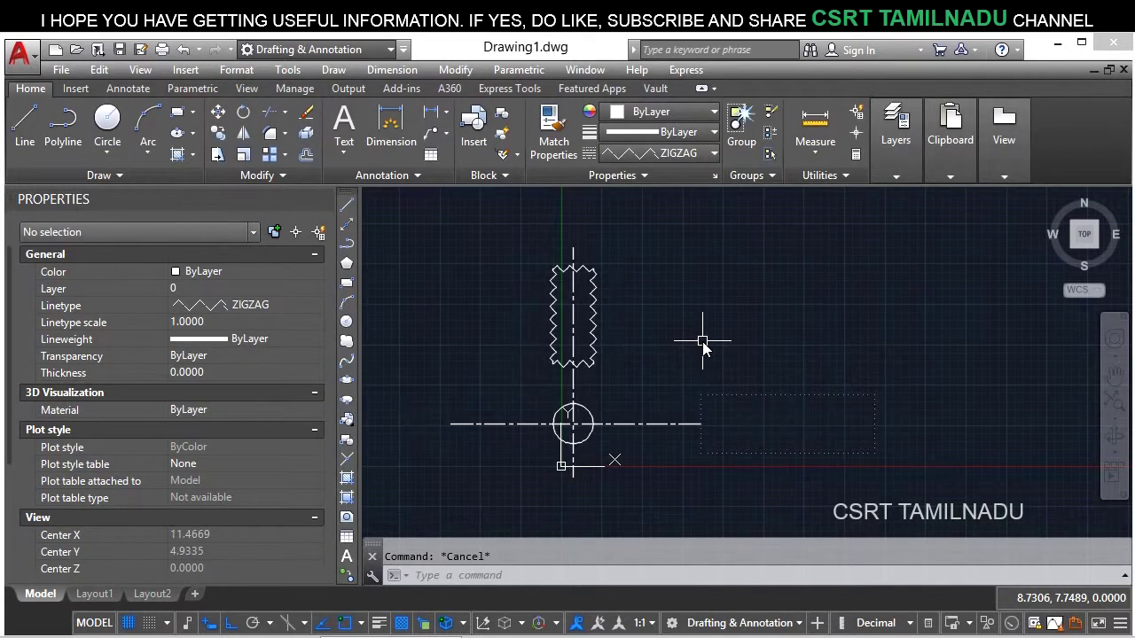
Draw a two-segment ZIGZAG line right of the rectangle, going right then down, and reopen Linetype Manager.
text(L)
key(Return)
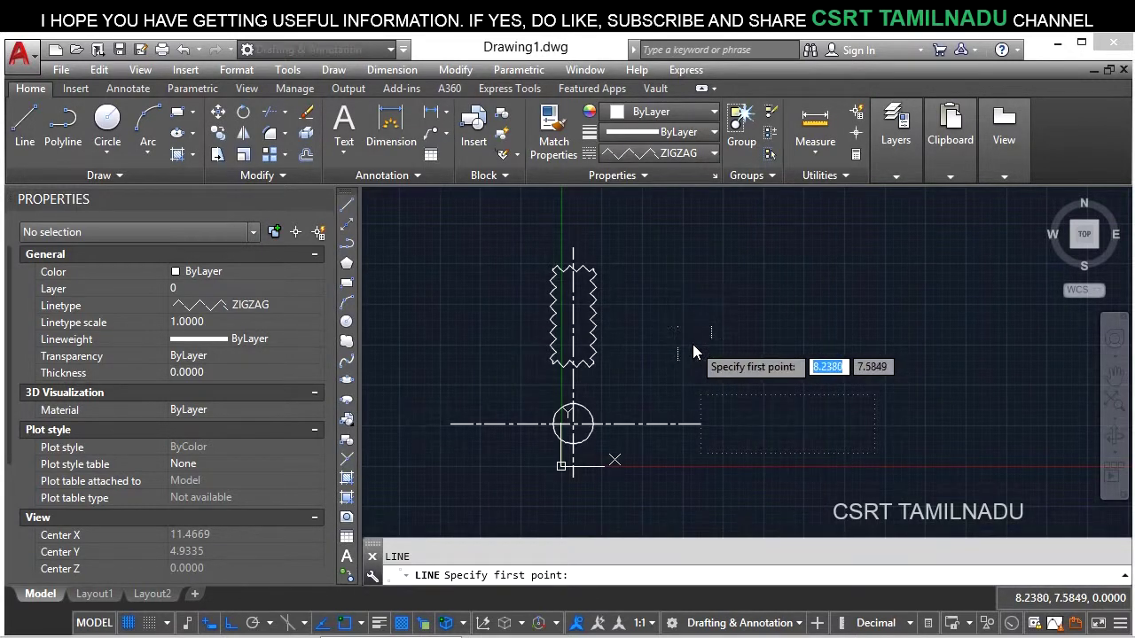
click(692, 343)
click(937, 236)
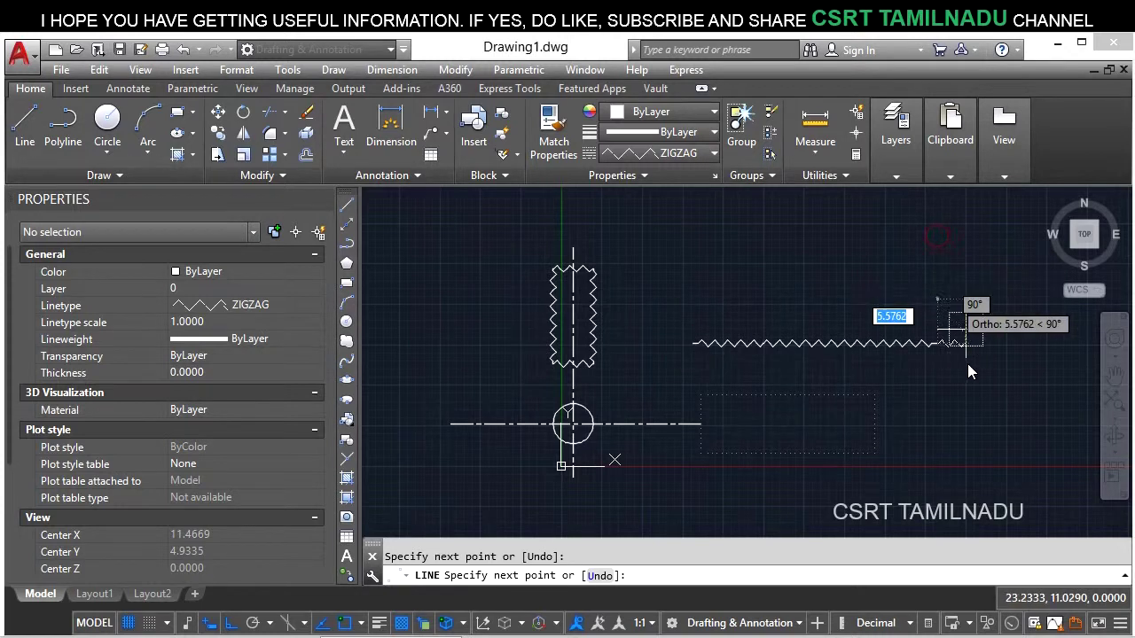
click(955, 463)
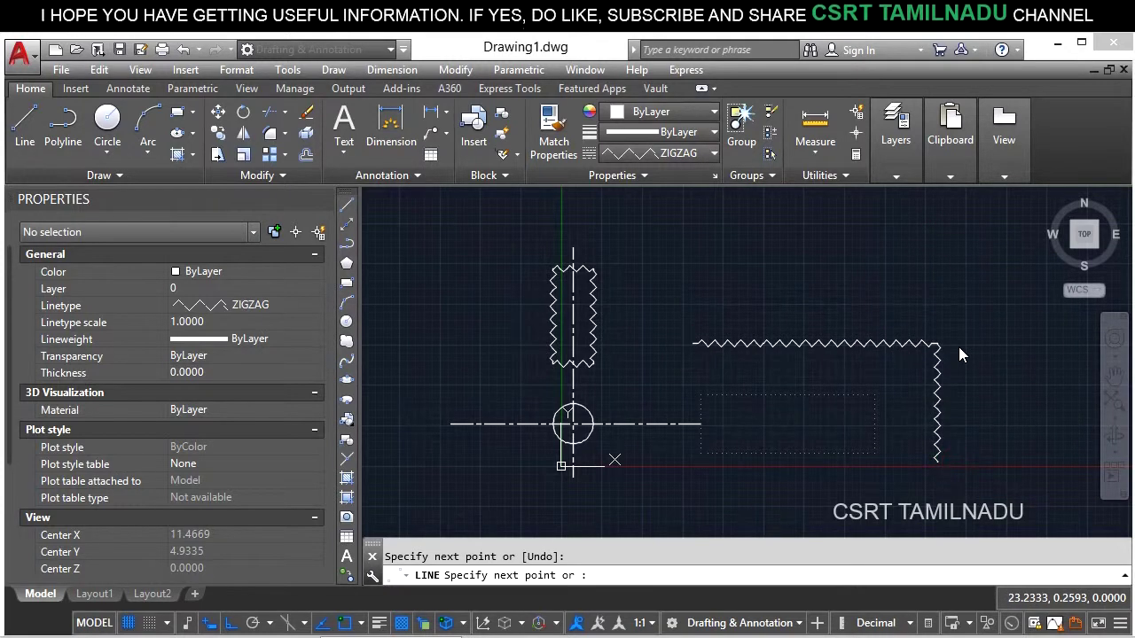
key(Return)
text(LT)
key(Return)
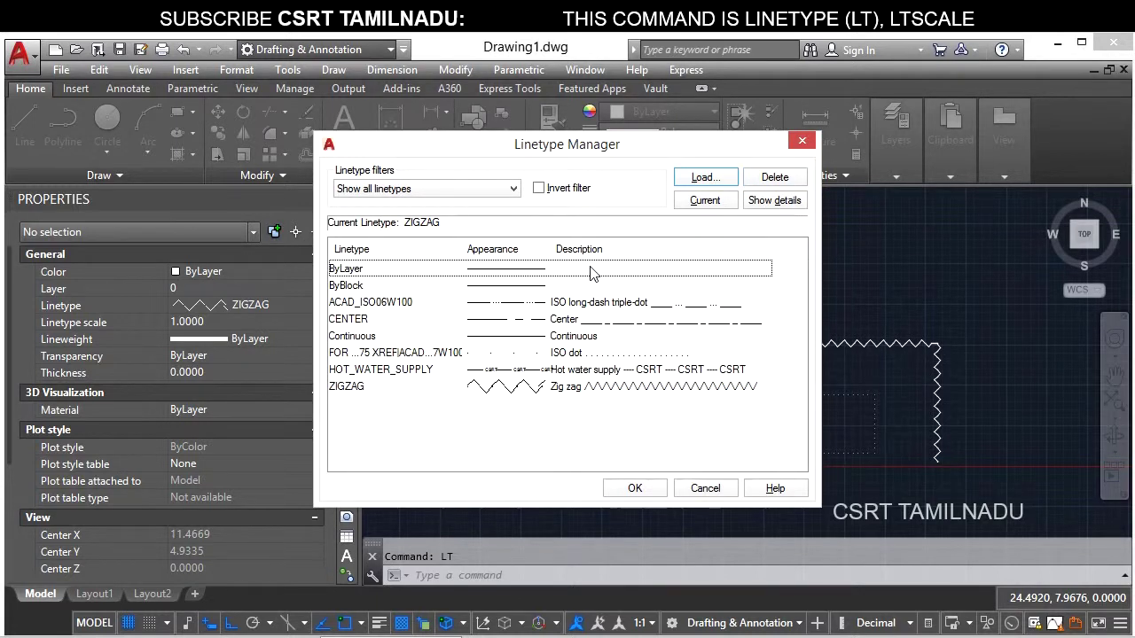
Delete ACAD_ISO06W100 and show CENTER's details, with global and object scale 1.0000.
click(543, 303)
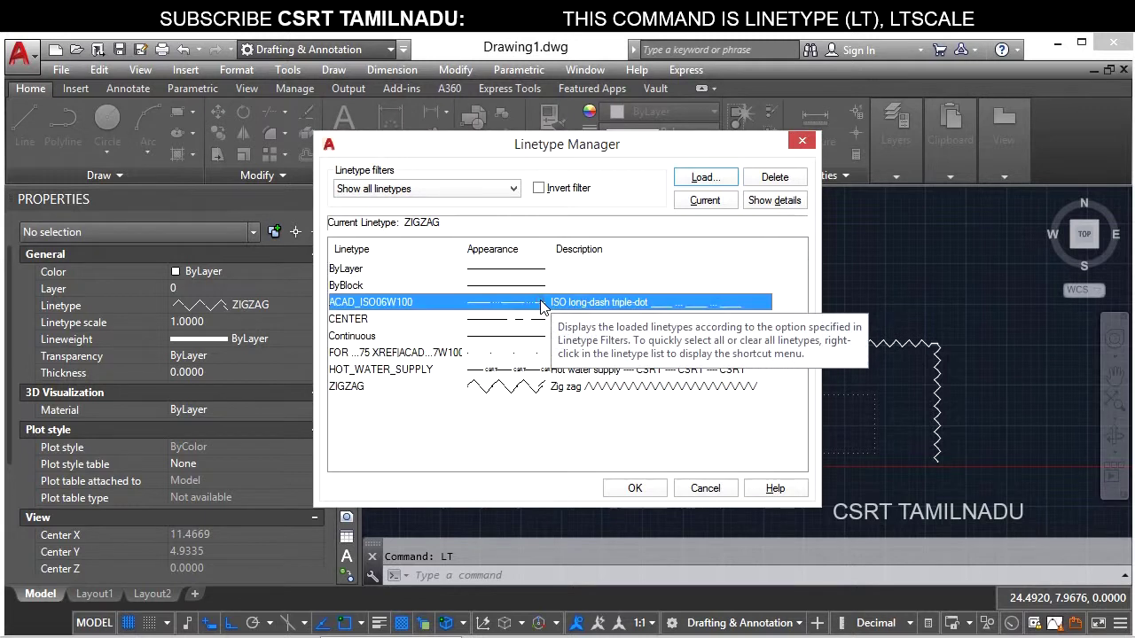
click(766, 179)
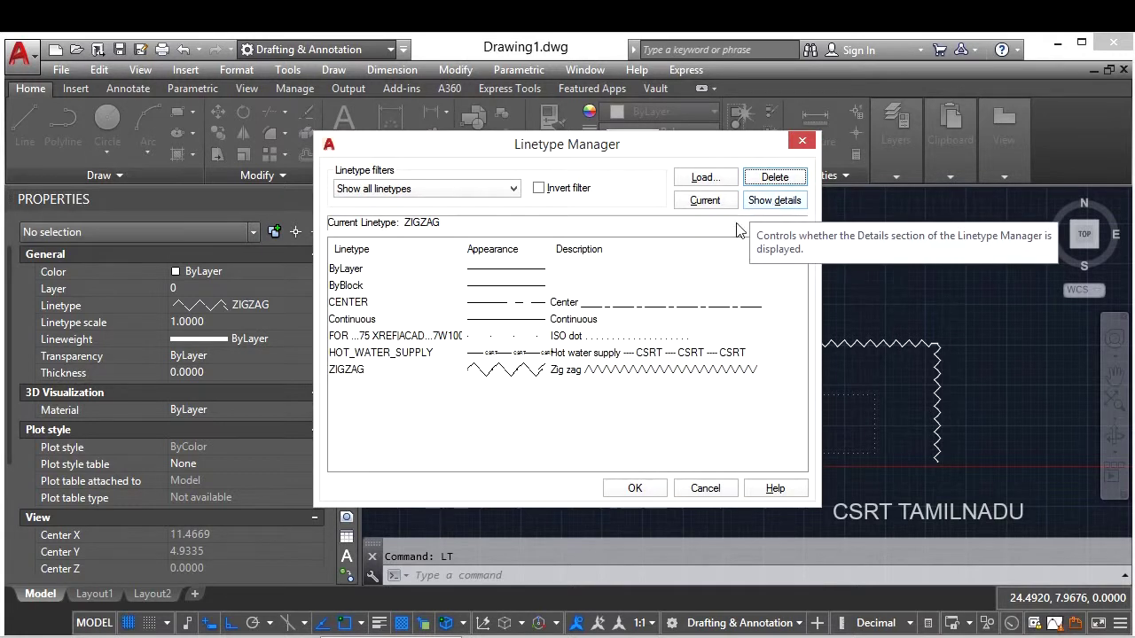
click(635, 304)
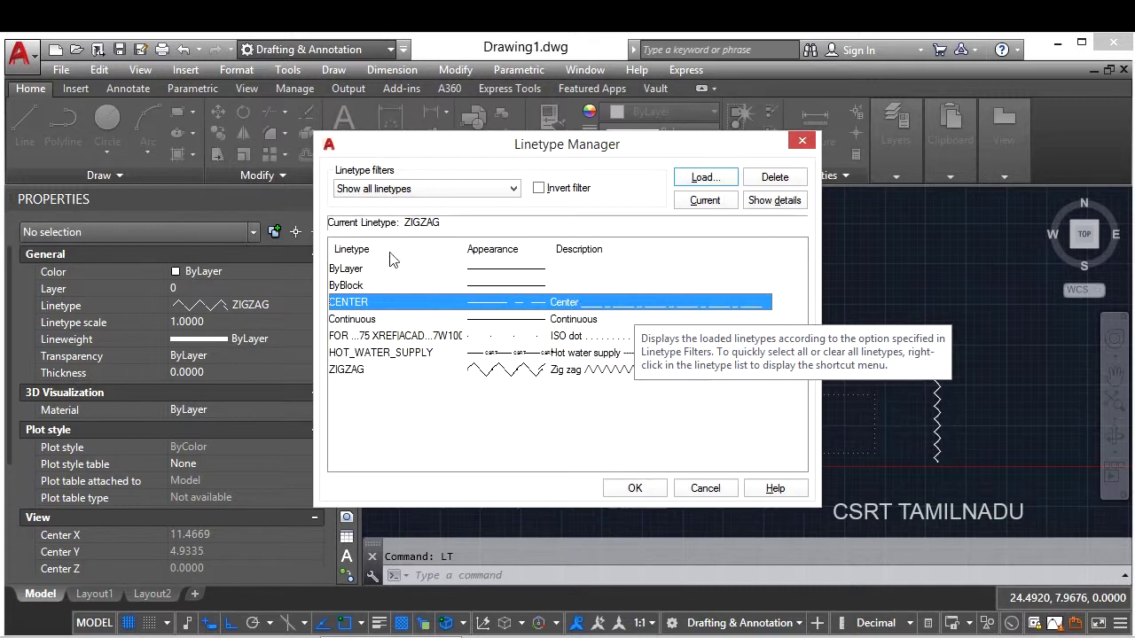
click(773, 201)
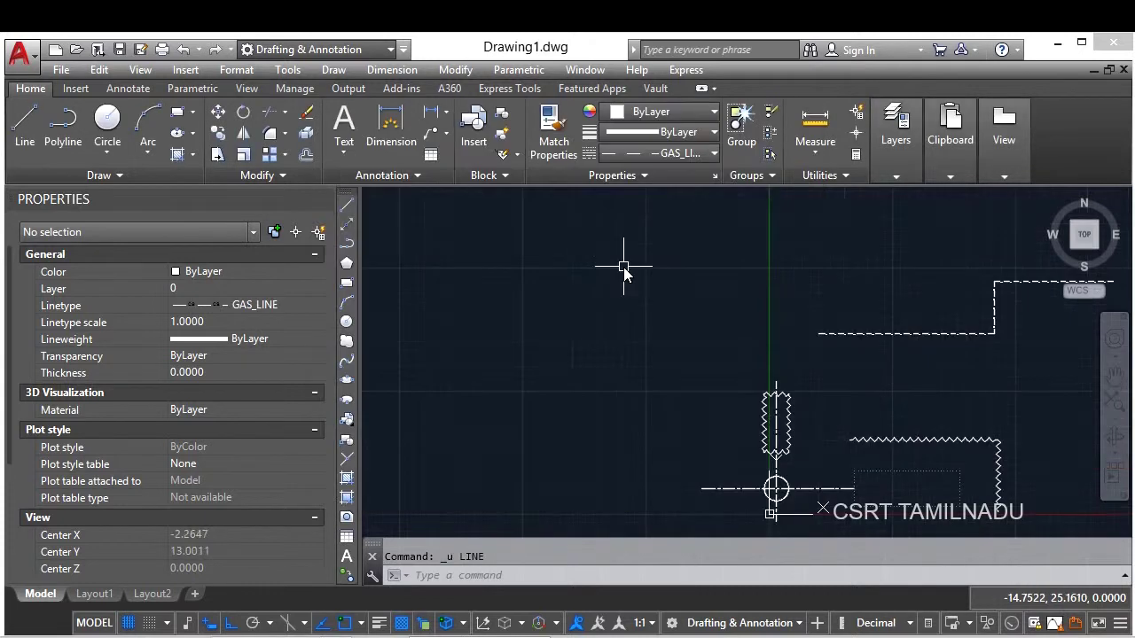
Draw a horizontal GAS_LINE line about 22.37 units long left of the existing objects.
click(621, 266)
click(518, 346)
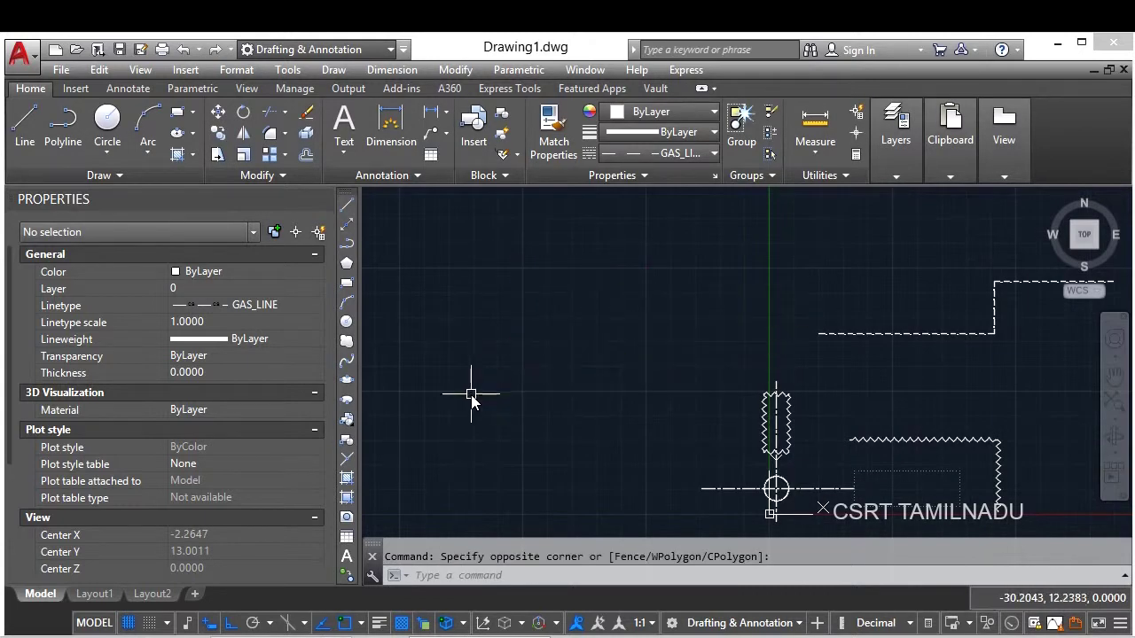
text(l)
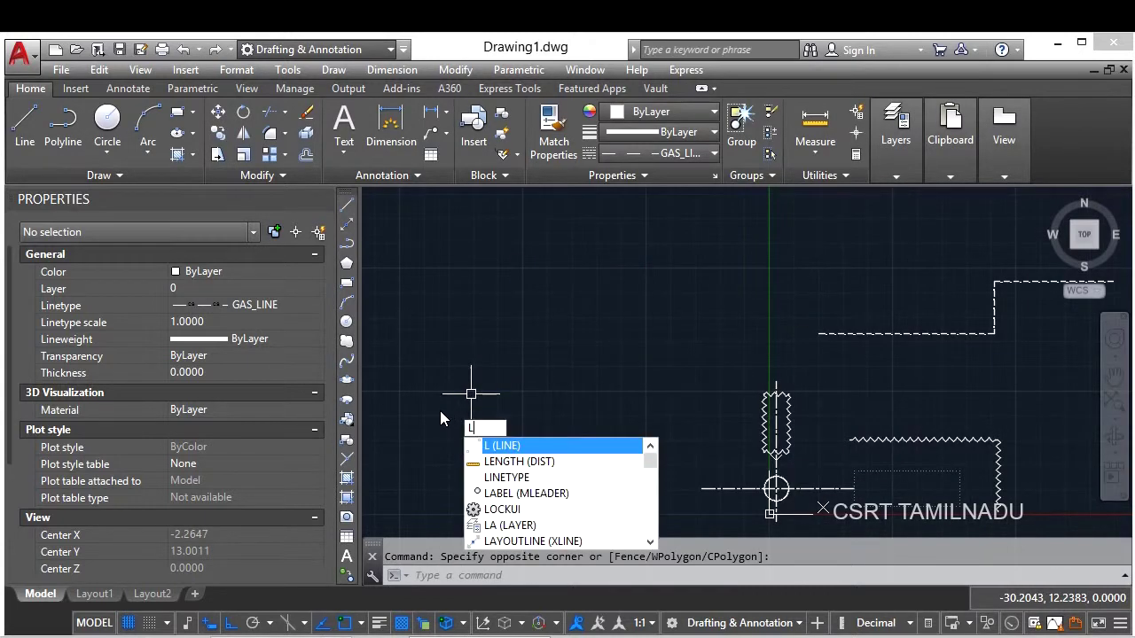
key(Return)
click(439, 408)
click(660, 370)
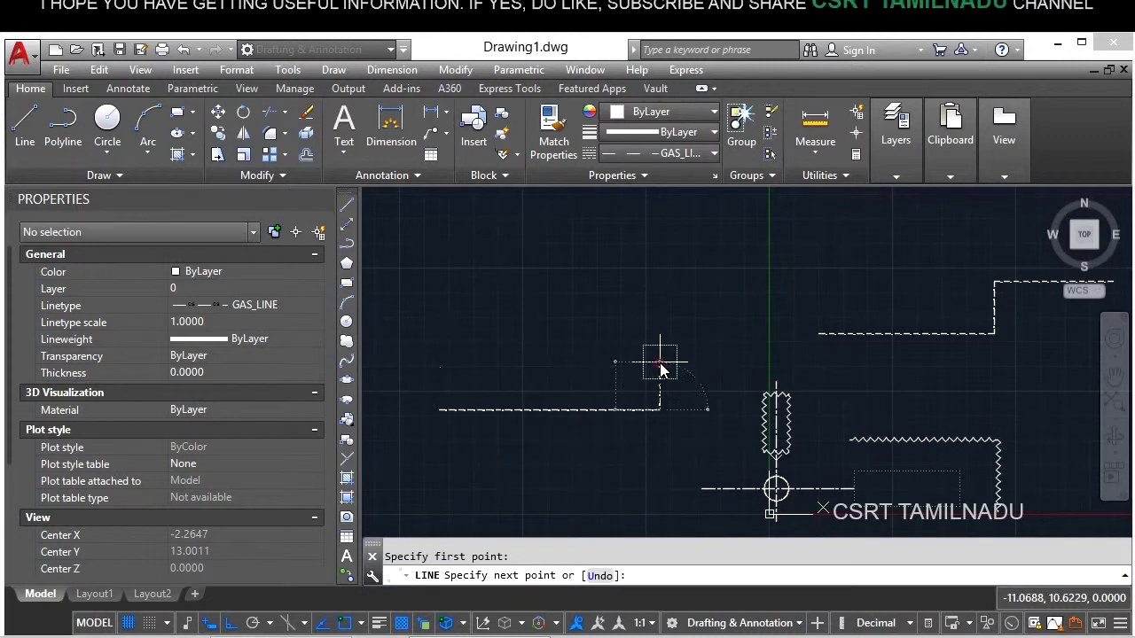
key(Return)
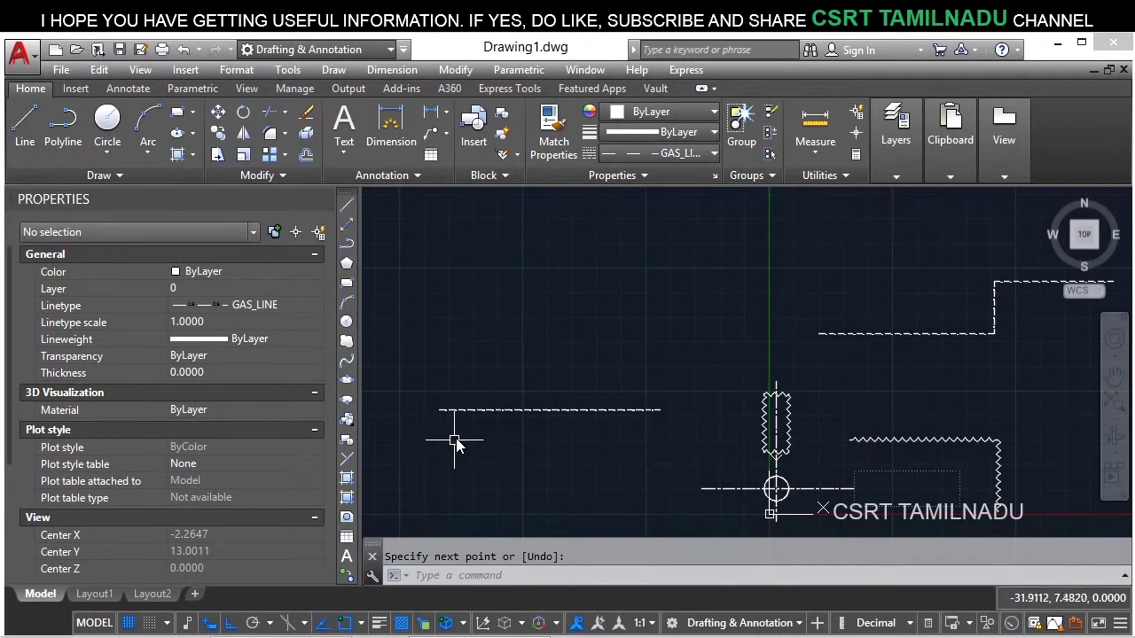
Zoom in on the new gas line and select it.
scroll(455, 438, up, 2)
scroll(408, 434, up, 2)
scroll(412, 394, up, 1)
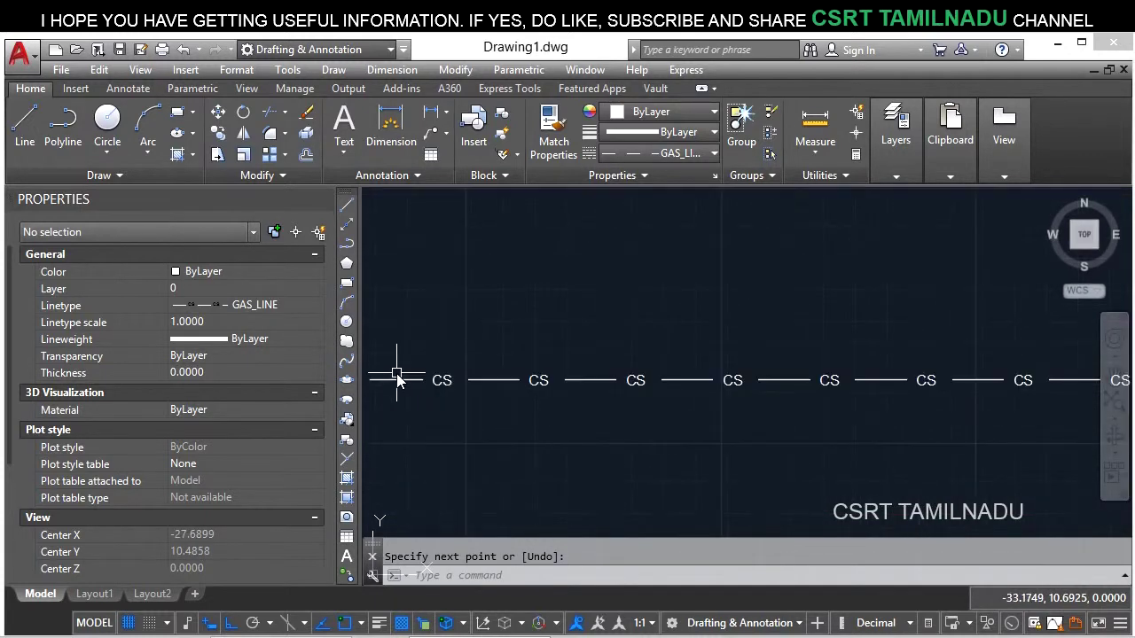
scroll(453, 395, up, 1)
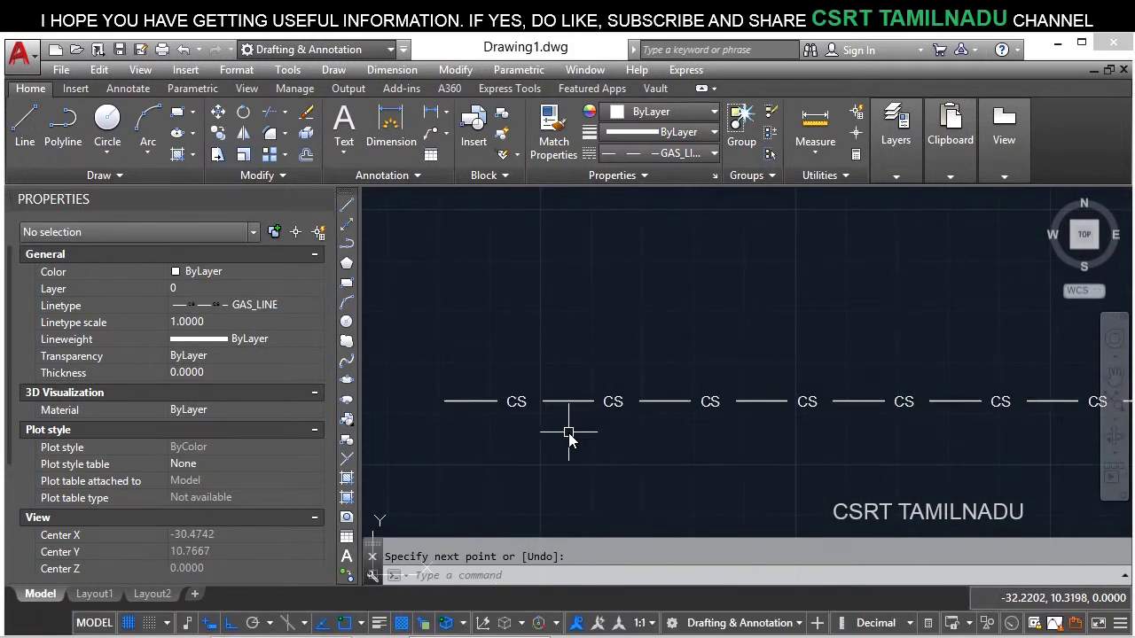
click(575, 419)
click(494, 455)
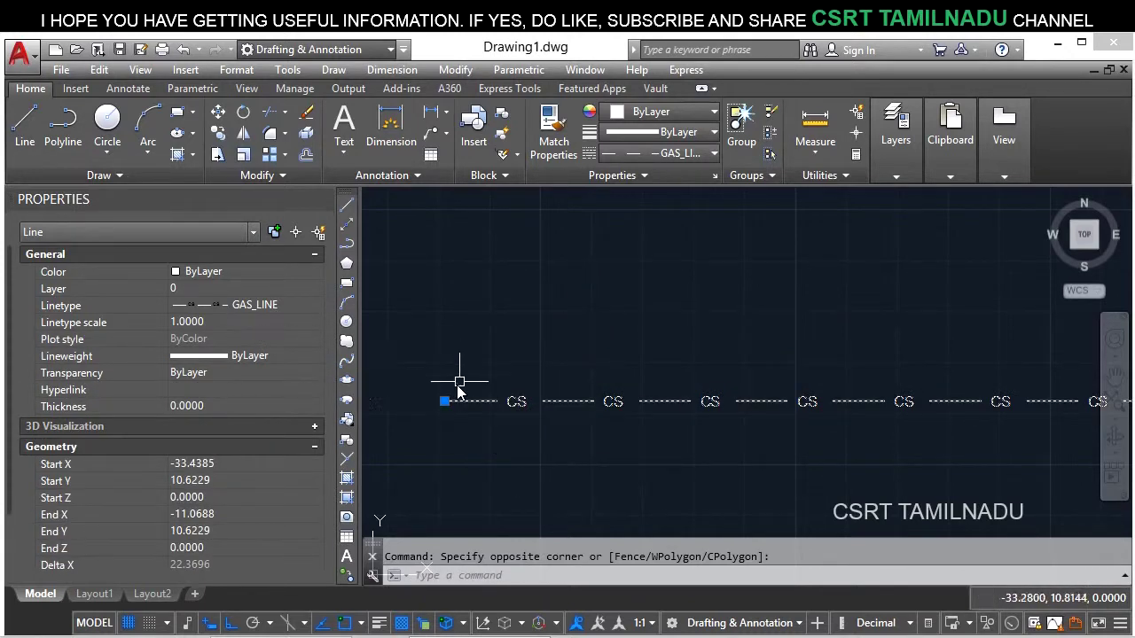
Try linetype scales of 0.1 and then 1 on the selected gas line.
click(203, 323)
text(0.1)
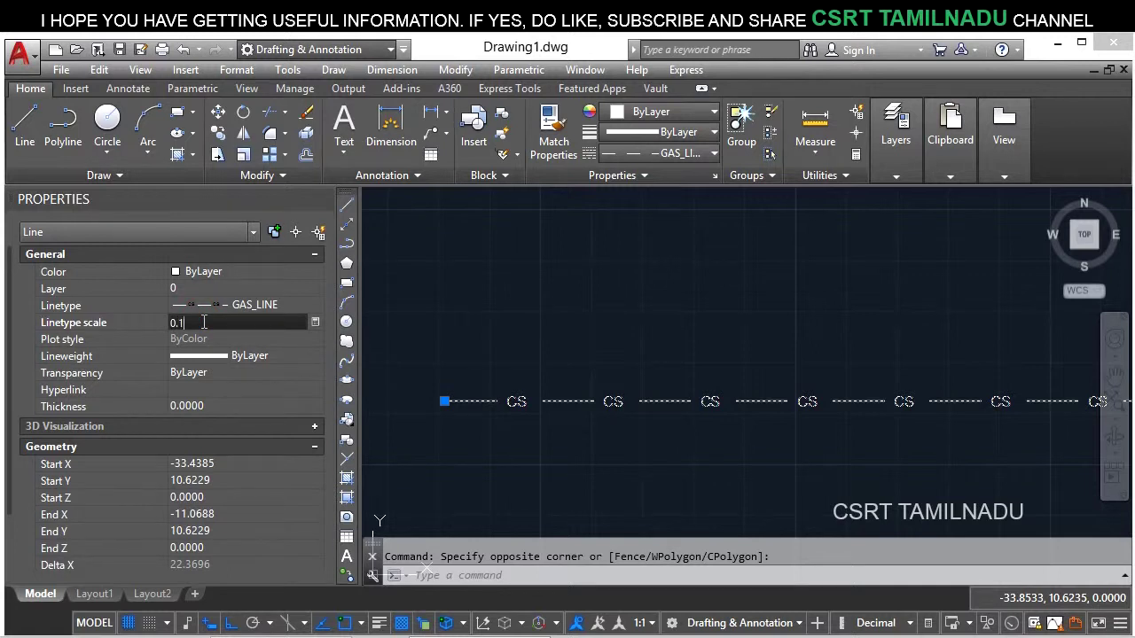
key(Return)
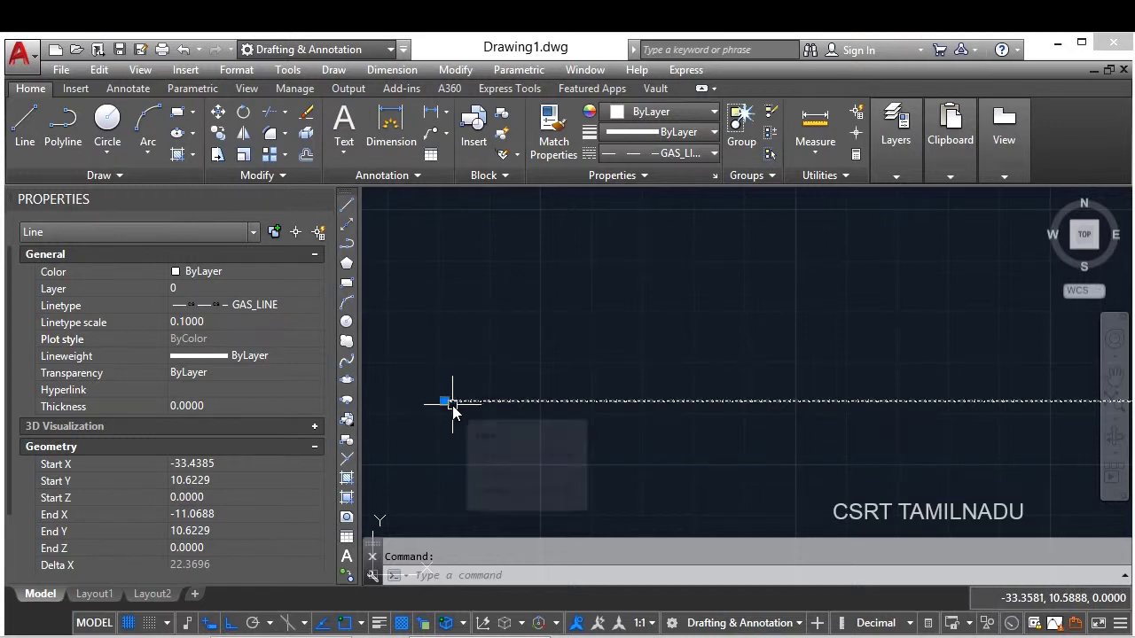
scroll(452, 403, up, 3)
scroll(425, 393, up, 2)
scroll(506, 438, up, 4)
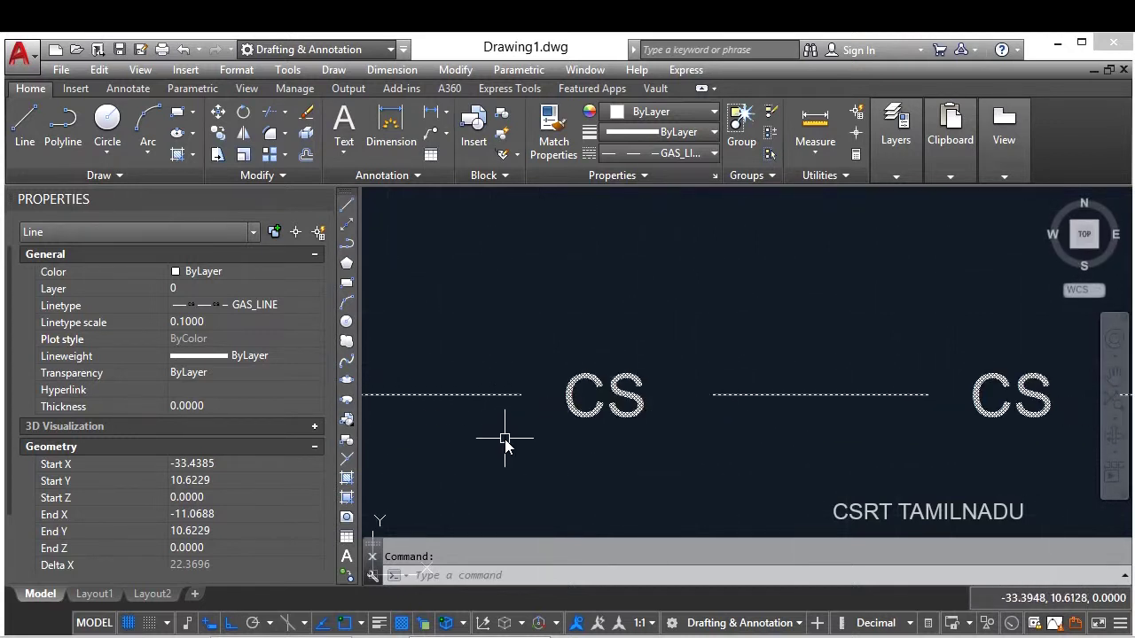
scroll(517, 435, down, 2)
scroll(518, 435, down, 2)
scroll(518, 432, down, 2)
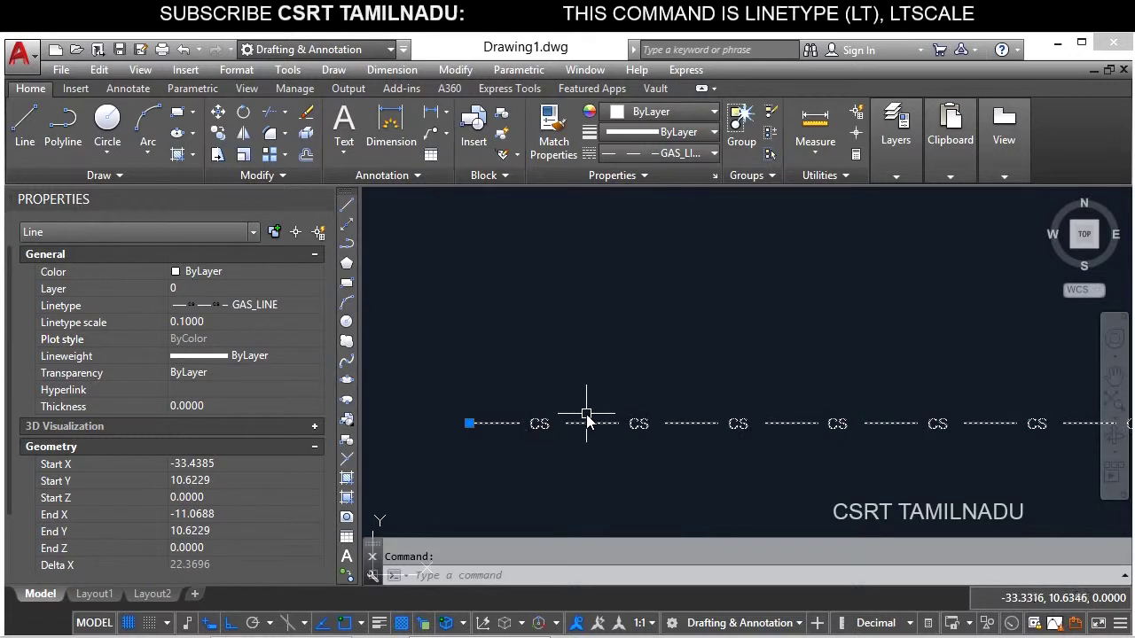
click(219, 323)
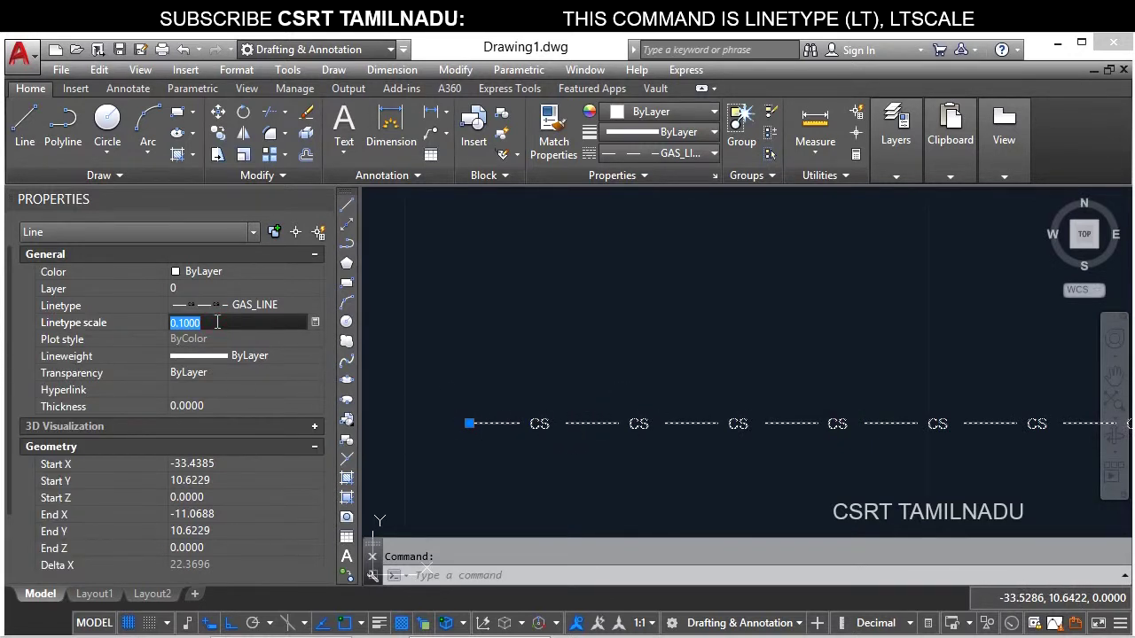
text(1)
key(Return)
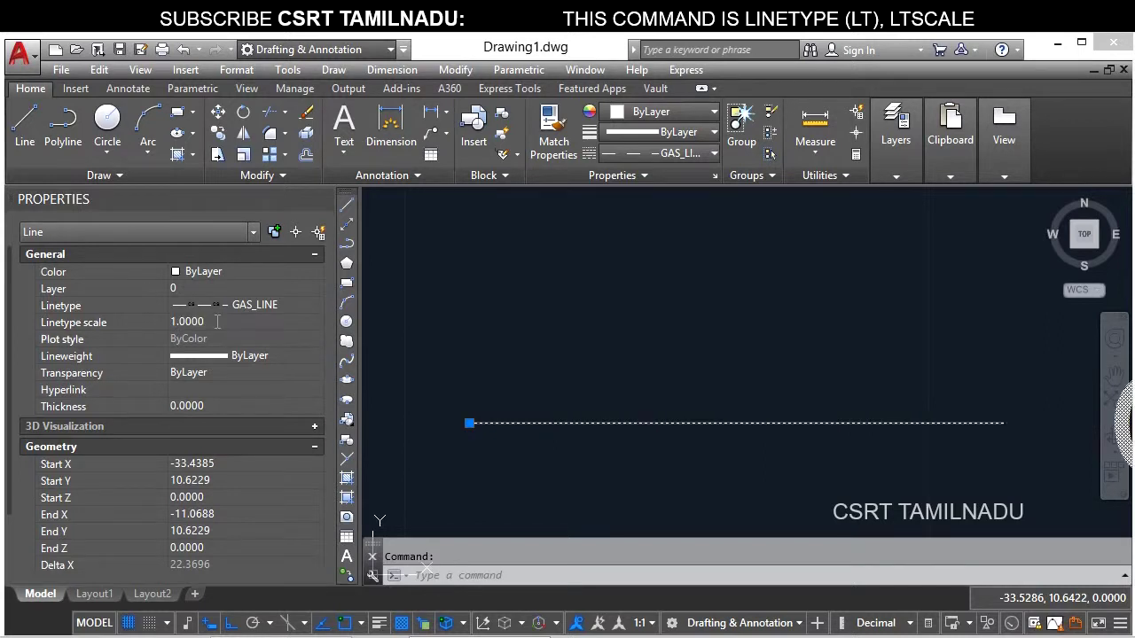
Set the gas line's linetype scale to 5 and deselect it.
scroll(605, 335, up, 2)
middle_drag(605, 335, 695, 357)
scroll(694, 357, down, 1)
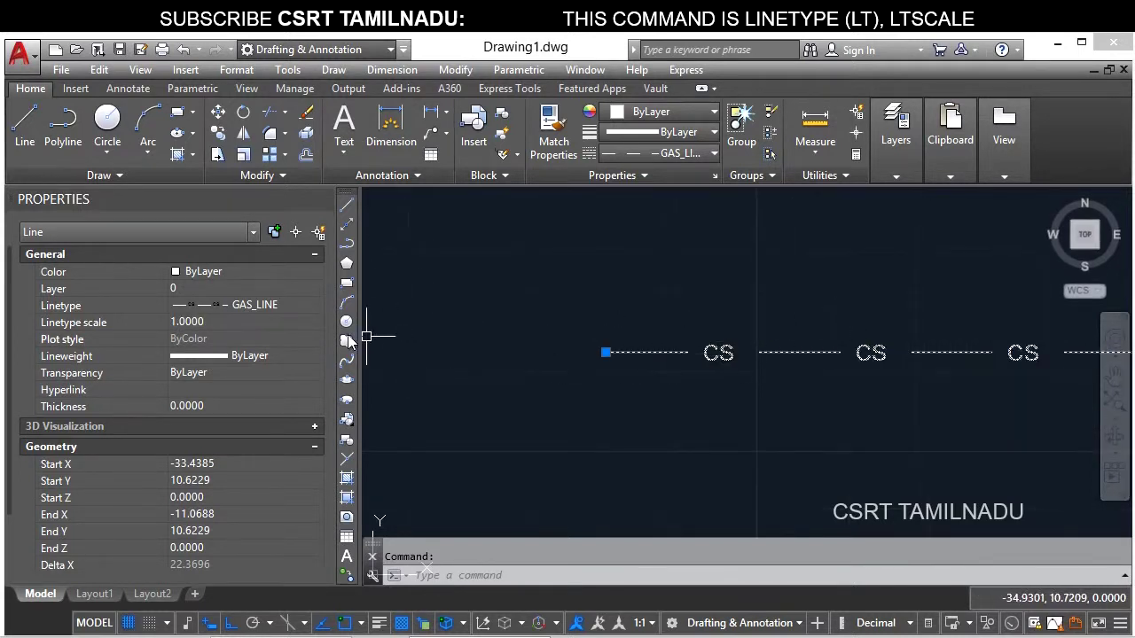
click(242, 322)
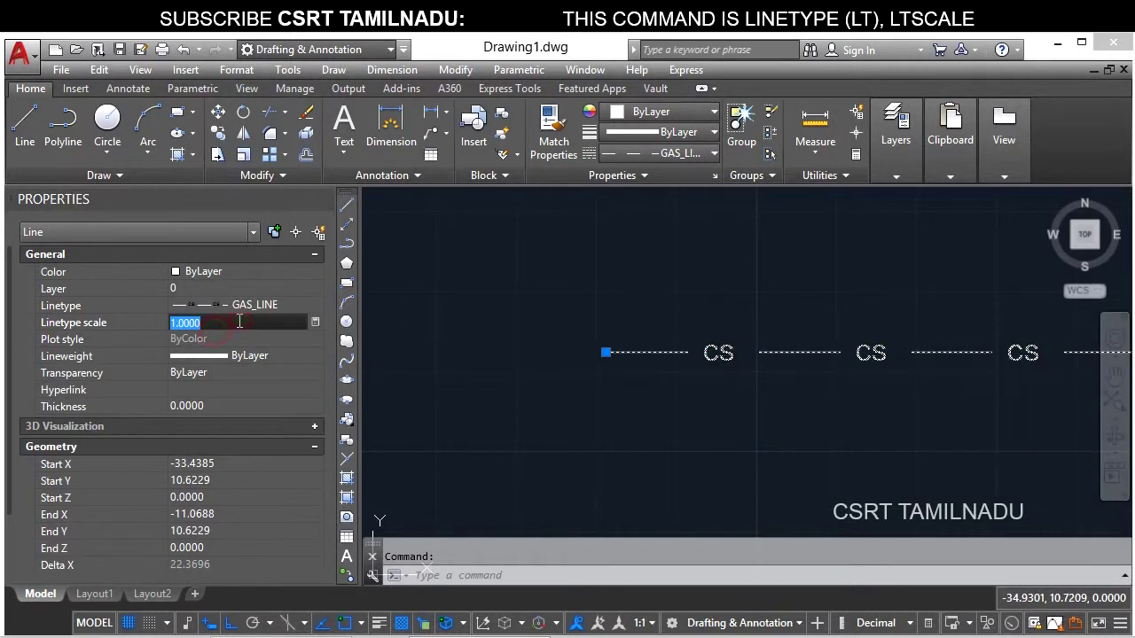
text(5.0000)
key(Return)
scroll(697, 398, down, 5)
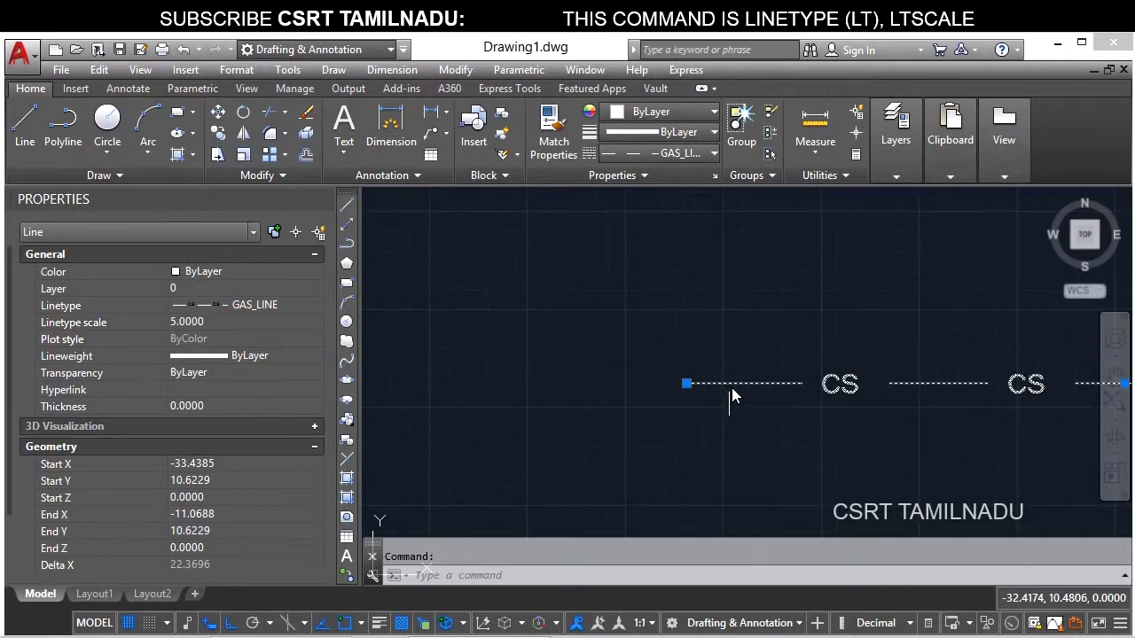
scroll(730, 393, down, 7)
scroll(909, 390, down, 1)
scroll(931, 383, up, 1)
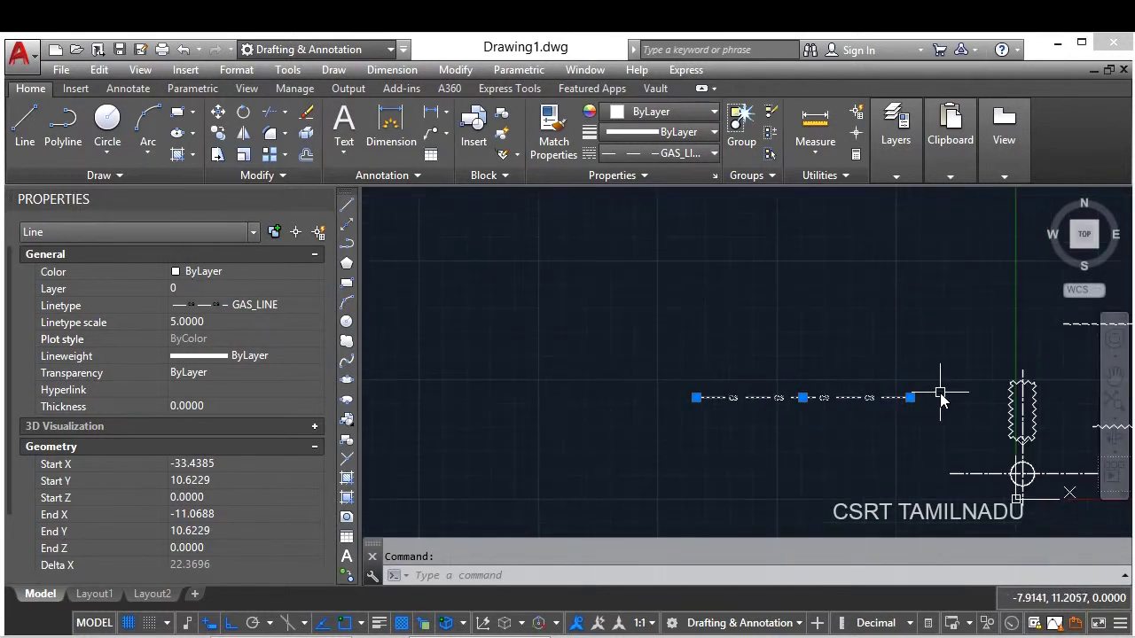
middle_drag(942, 392, 709, 323)
scroll(705, 323, down, 2)
key(Escape)
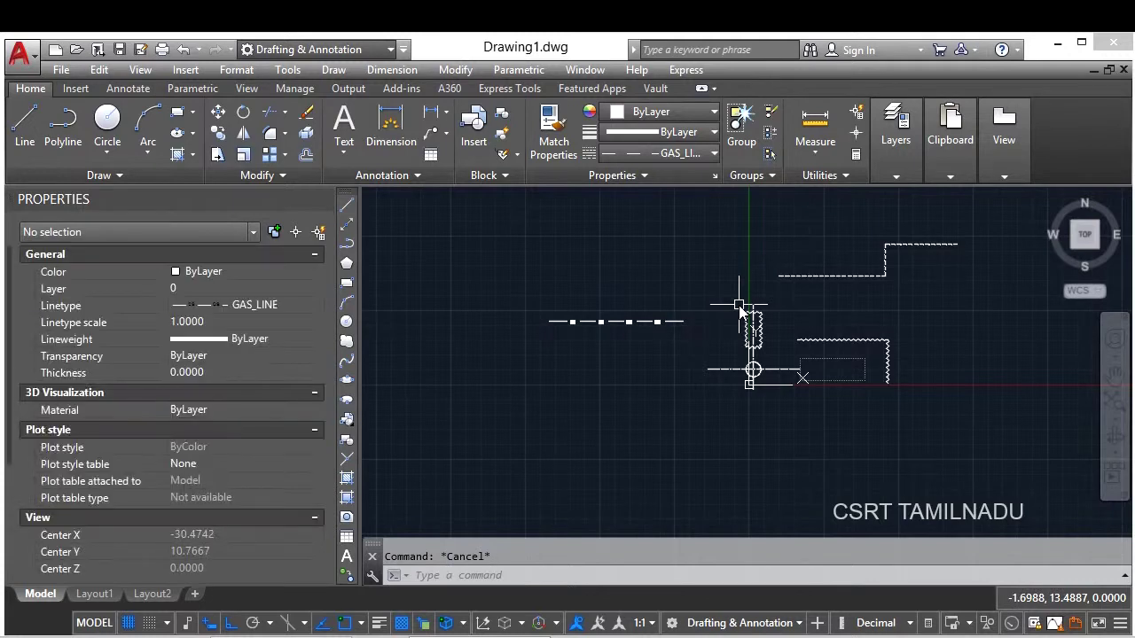
Set the global linetype scale (LTSCALE) to 5 with the LTS command.
text(LTS)
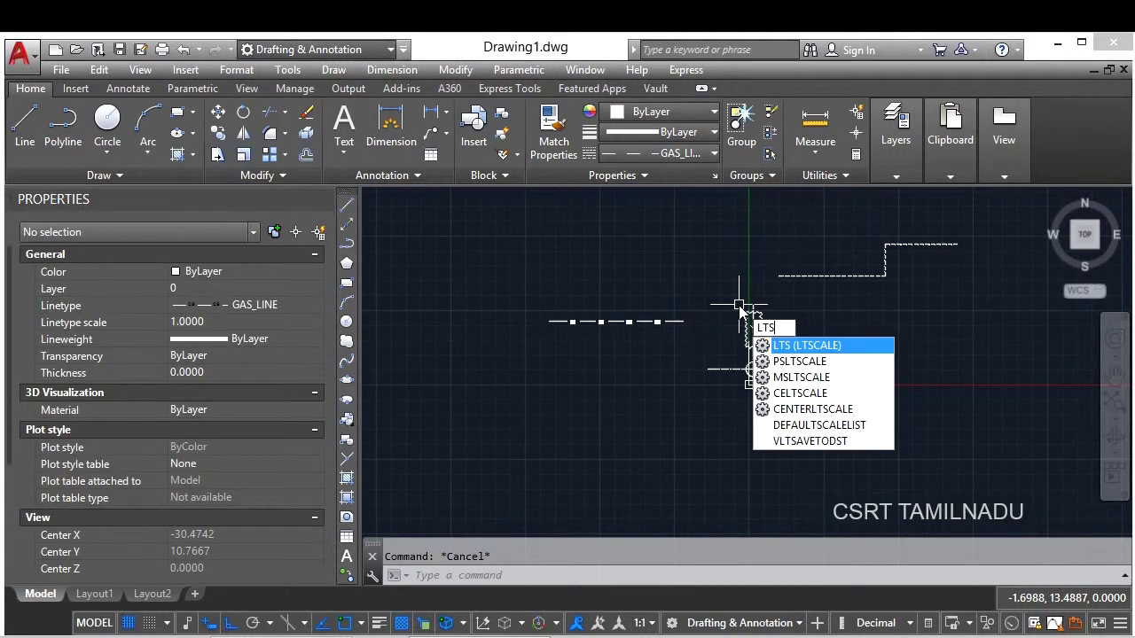
key(Return)
key(Escape)
text(LTS)
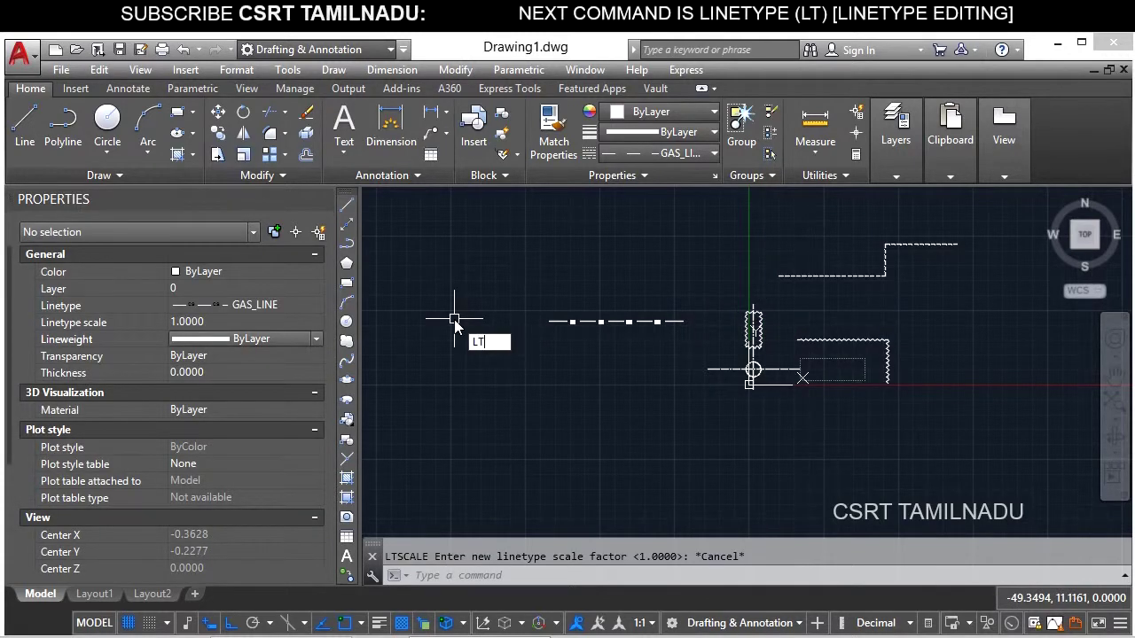
key(Return)
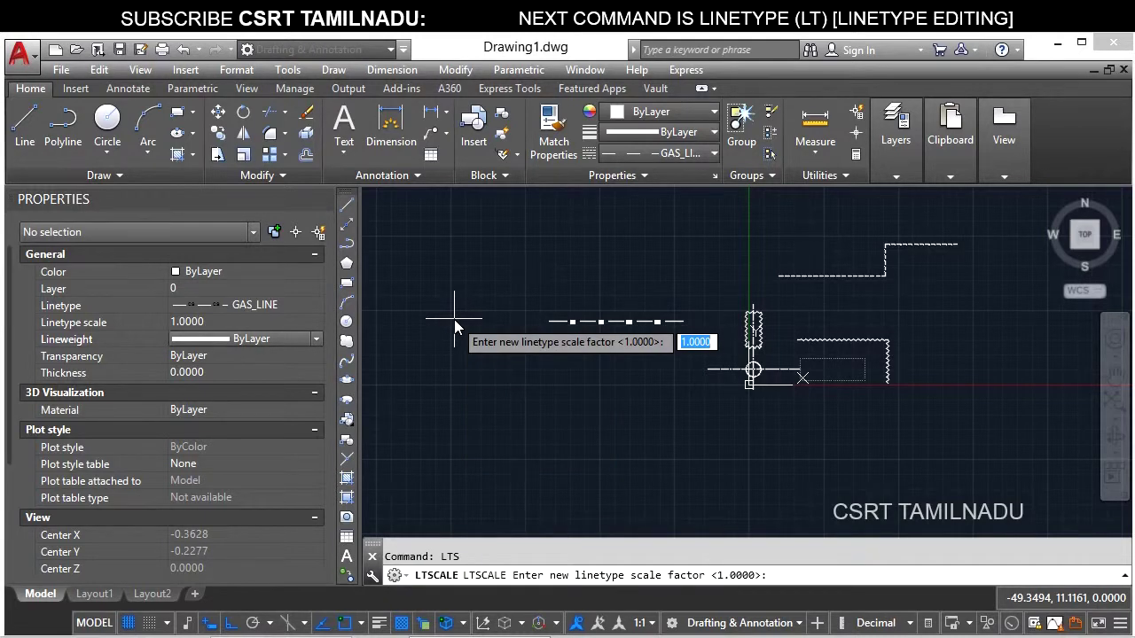
text(5)
key(Return)
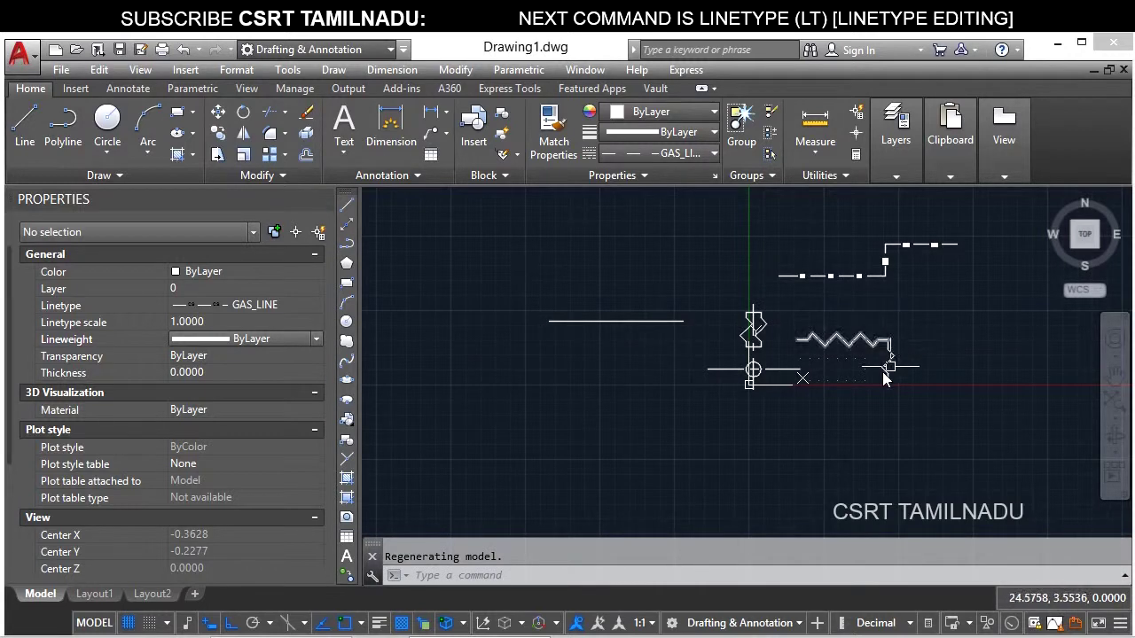